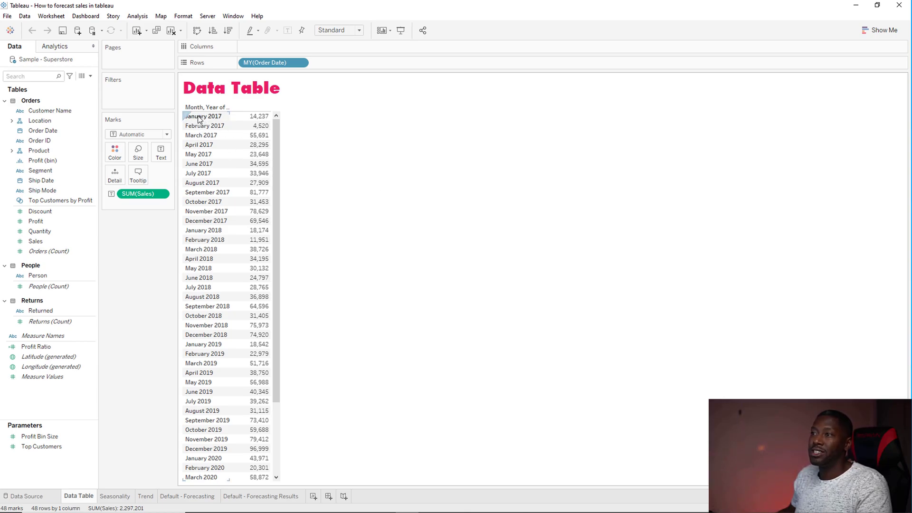
# - Open the Seasonality sheet and read values on the 2017–2020 yearly monthly-sales lines
pyautogui.scroll(-3, 204, 143)
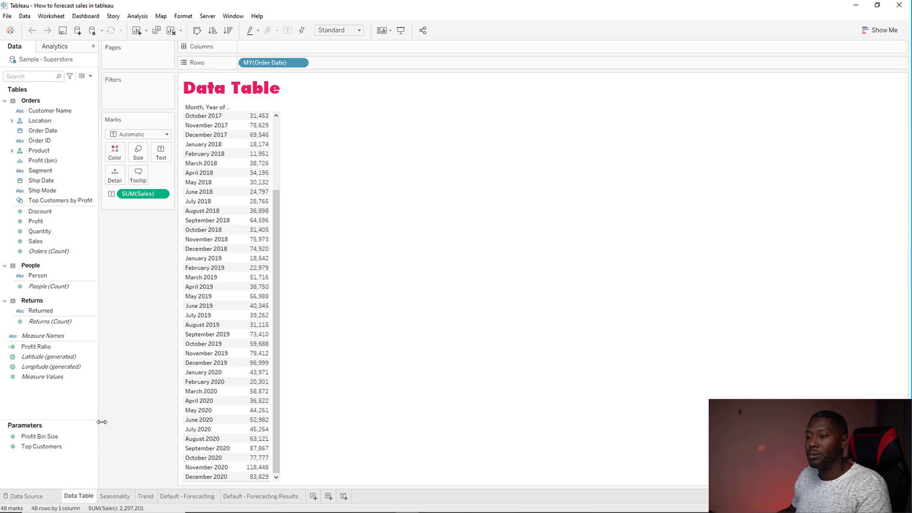
pyautogui.click(114, 496)
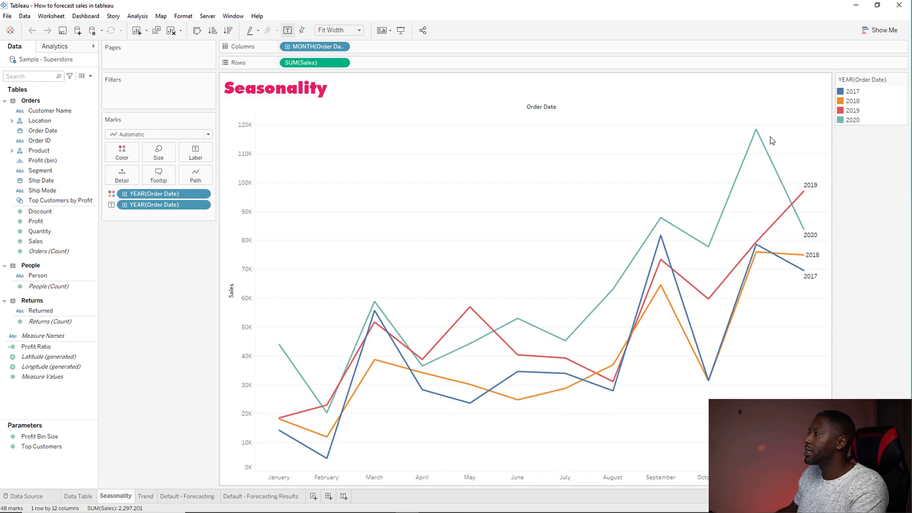
pyautogui.moveTo(809, 232)
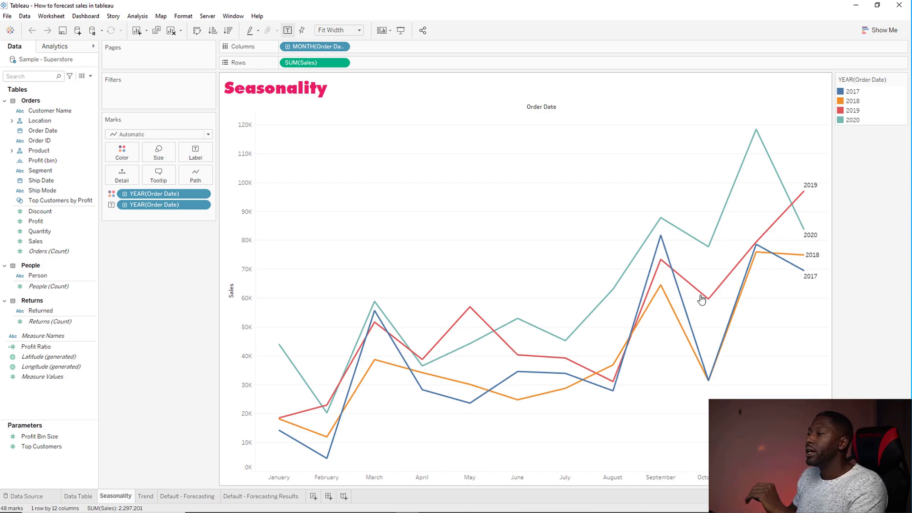
pyautogui.moveTo(701, 300)
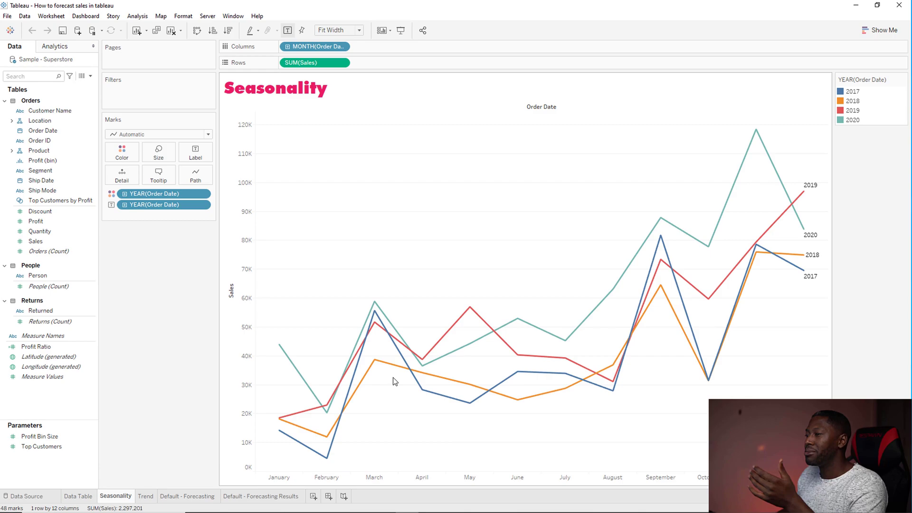
pyautogui.moveTo(388, 368)
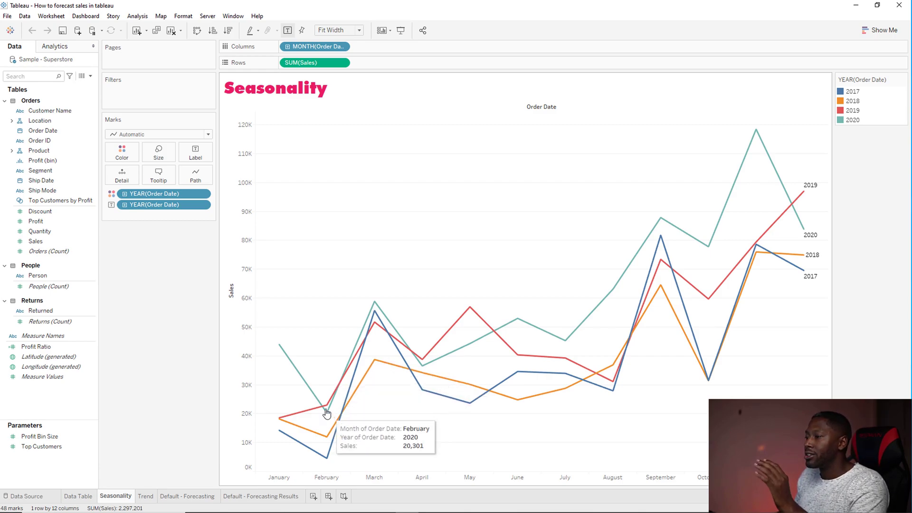
pyautogui.moveTo(319, 463)
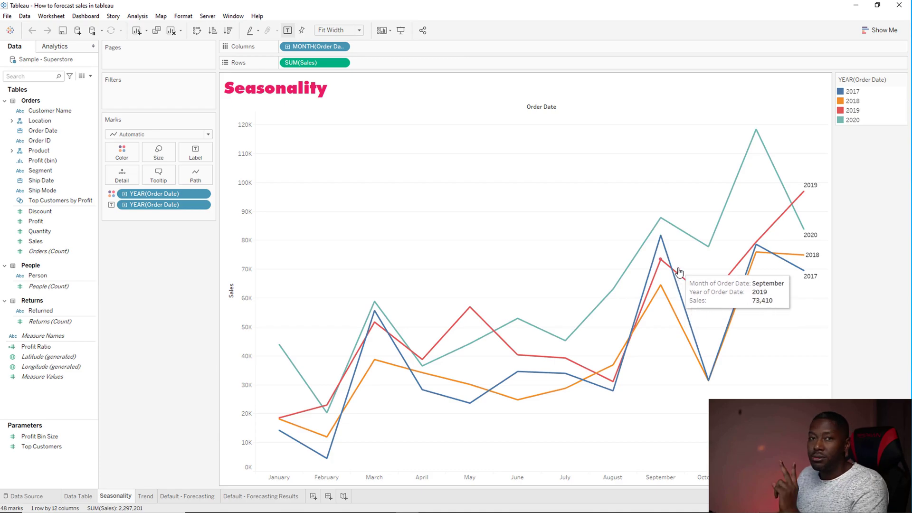
# - Add a Forecast from Analytics to the Trend sheet's monthly sales, then go to Default - Forecasting
pyautogui.click(148, 497)
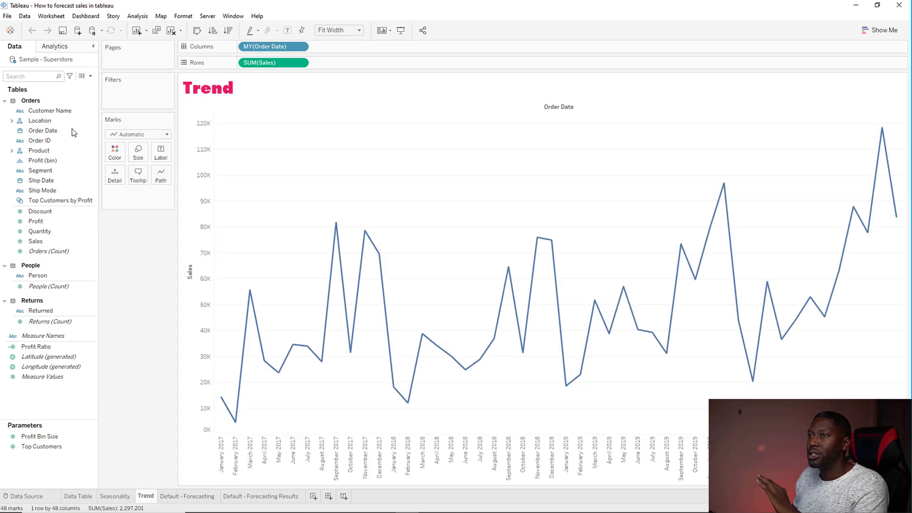
pyautogui.click(61, 46)
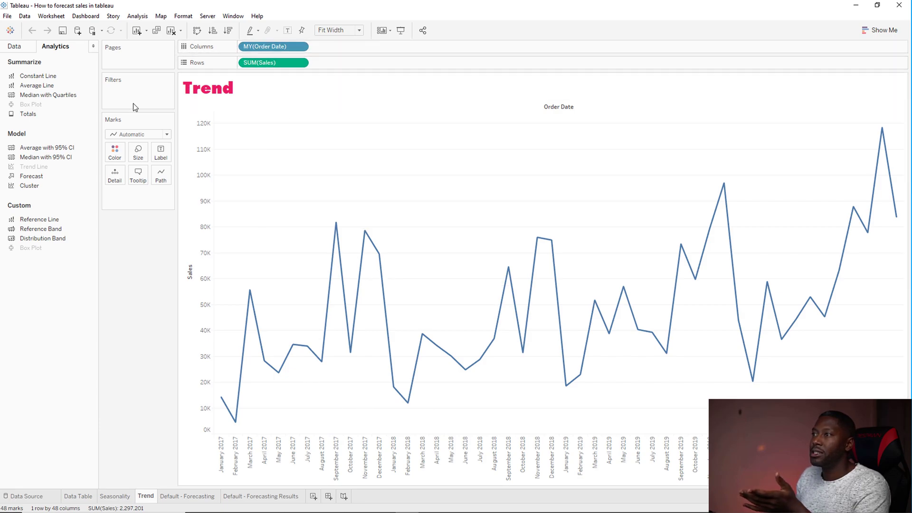
pyautogui.moveTo(33, 177); pyautogui.dragTo(267, 125)
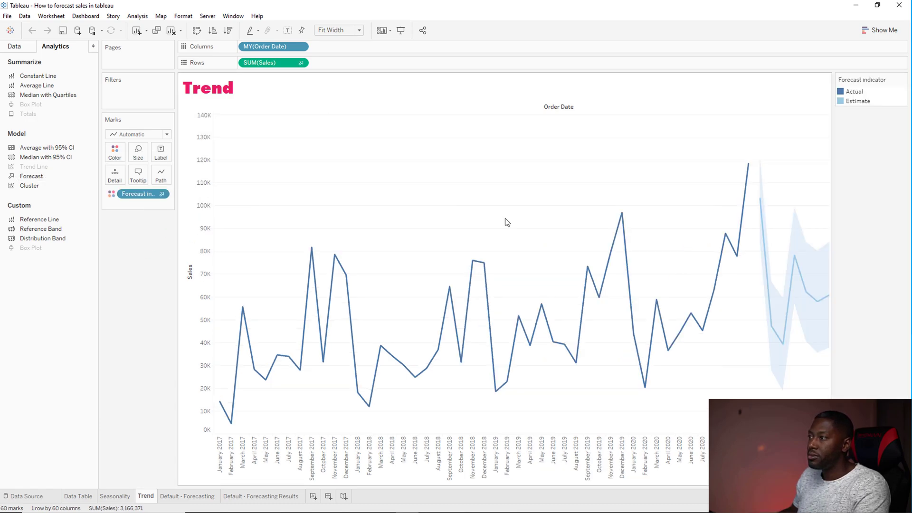
pyautogui.click(169, 496)
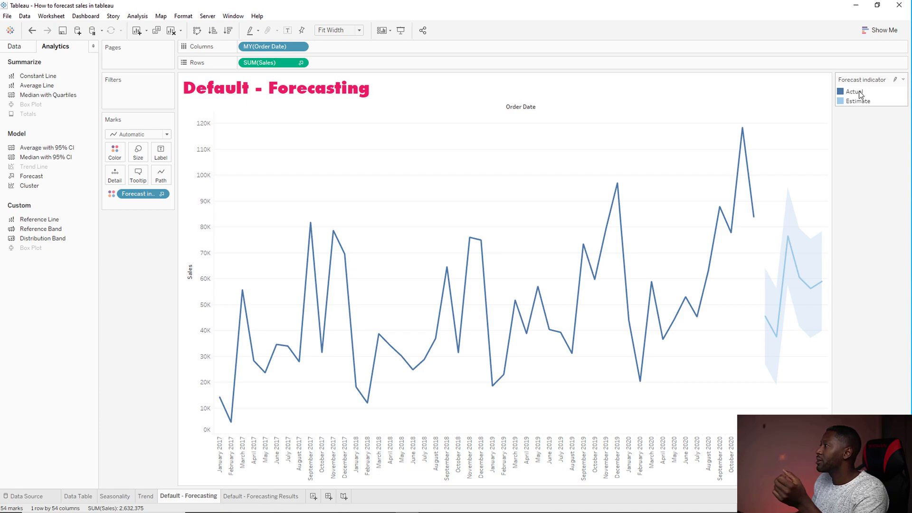
# - Open Describe Forecast from the forecast band's Forecast context menu
pyautogui.moveTo(750, 187)
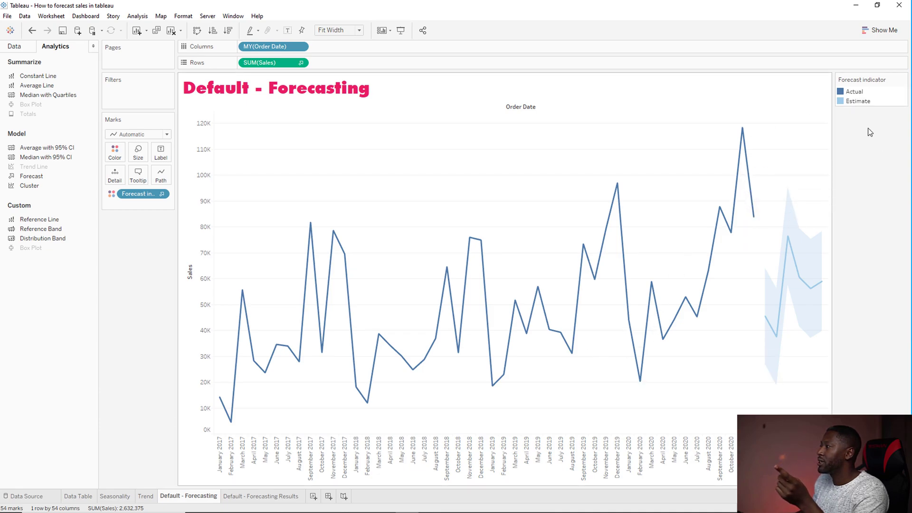
pyautogui.moveTo(753, 220)
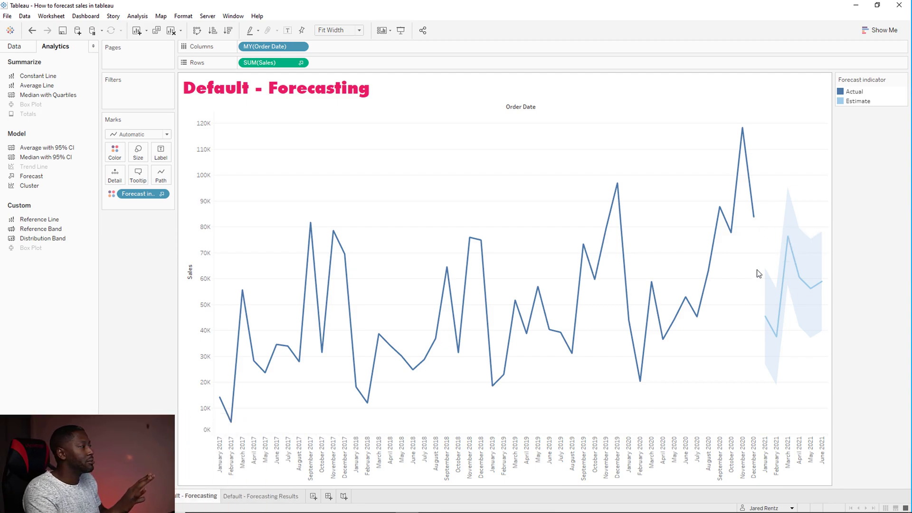
pyautogui.rightClick(799, 226)
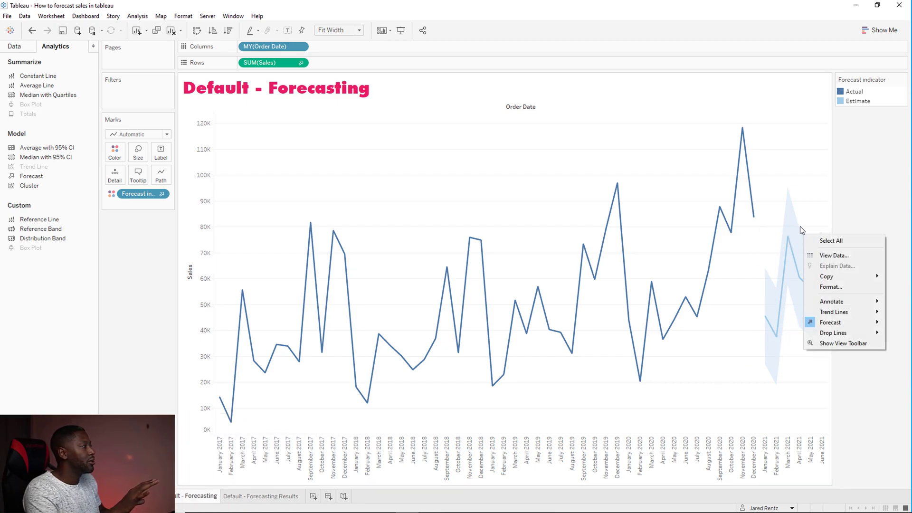
pyautogui.rightClick(788, 223)
pyautogui.rightClick(789, 223)
pyautogui.moveTo(813, 313)
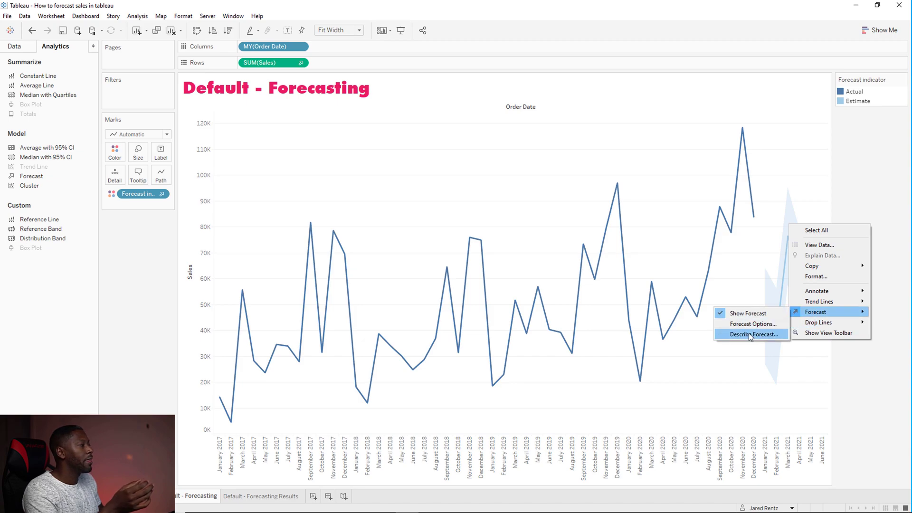
pyautogui.click(749, 334)
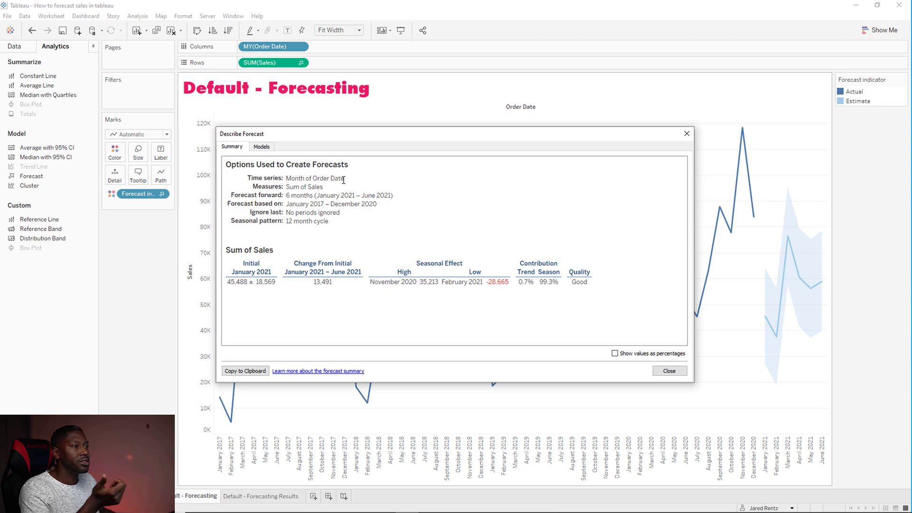
# - Review the summary: six-month horizon, 2017–2020 source data, 12-month seasonal cycle
pyautogui.moveTo(287, 195); pyautogui.dragTo(364, 203)
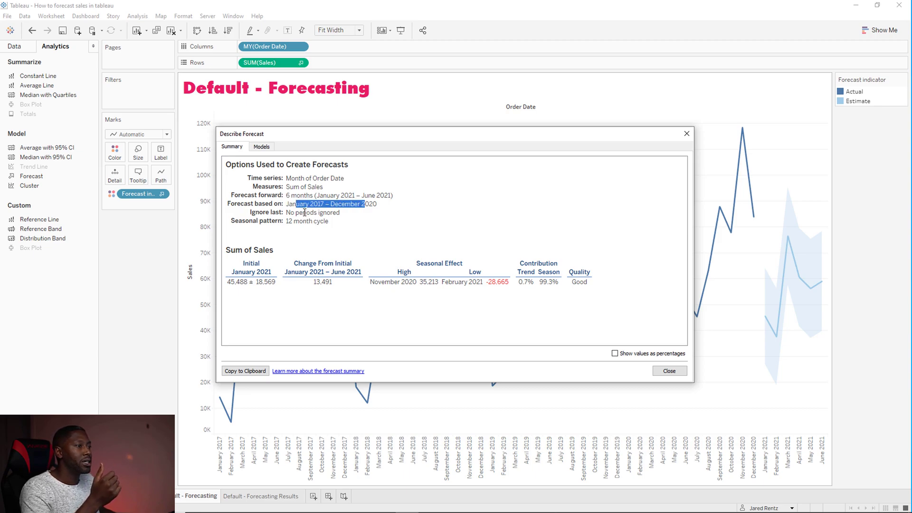
pyautogui.moveTo(302, 212); pyautogui.dragTo(277, 223)
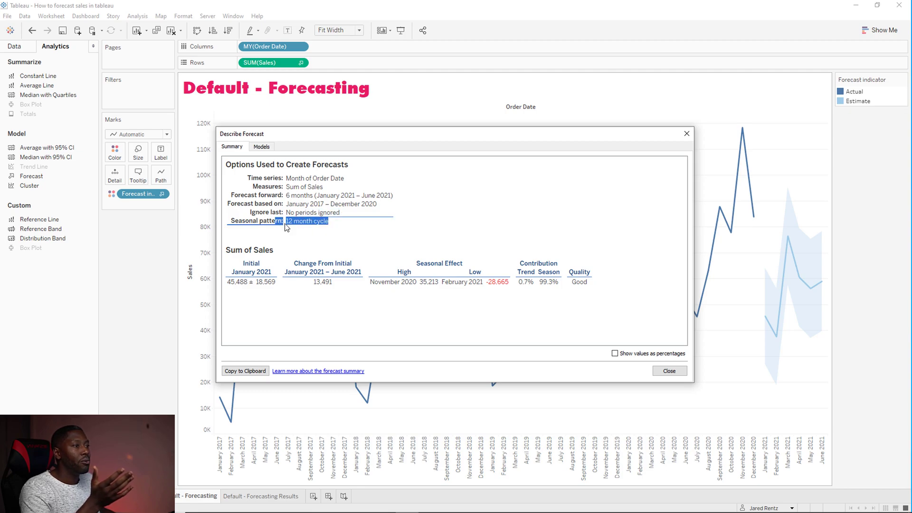
pyautogui.click(279, 233)
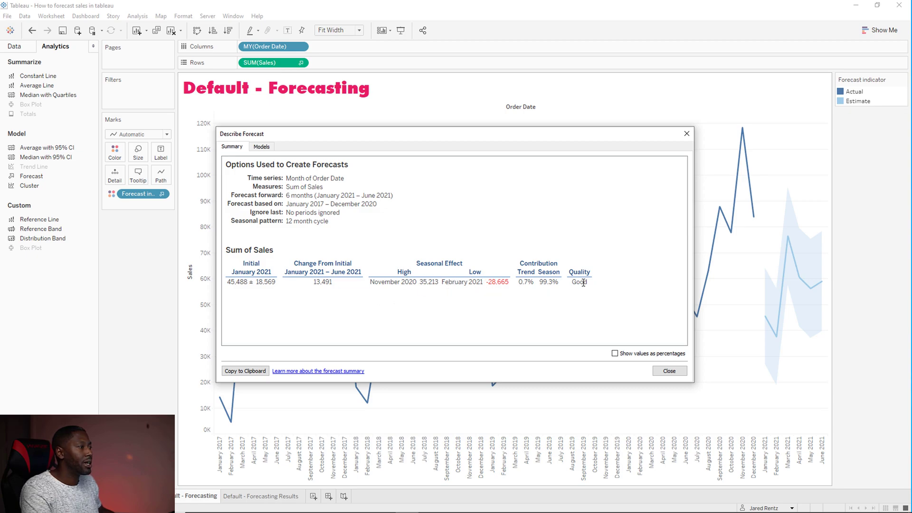
# - Check the additive model's metrics (18.1% MAPE) on the Models tab, then close the description
pyautogui.click(261, 146)
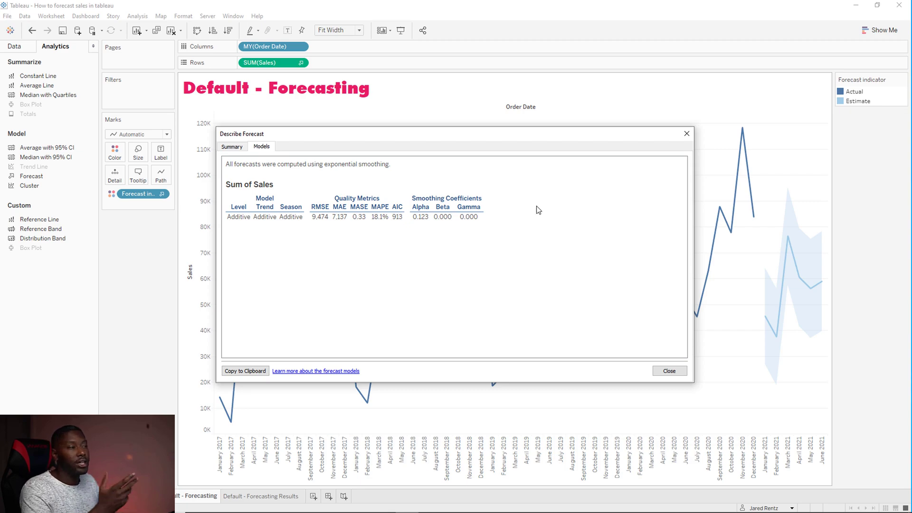
pyautogui.moveTo(353, 204); pyautogui.dragTo(340, 223)
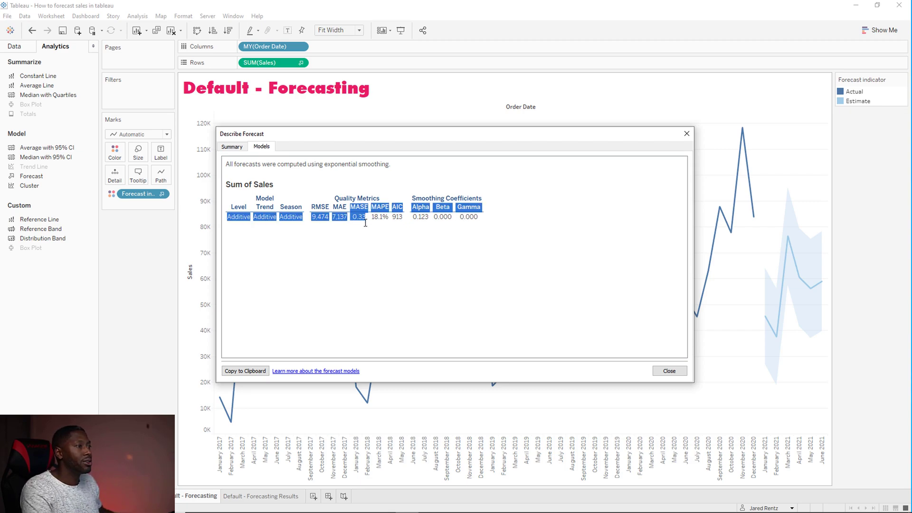
pyautogui.click(340, 223)
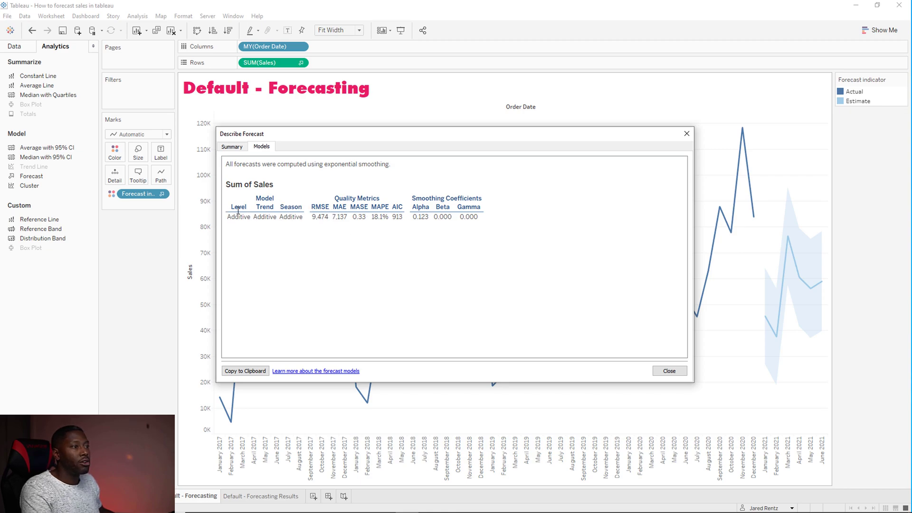
pyautogui.tripleClick(227, 222)
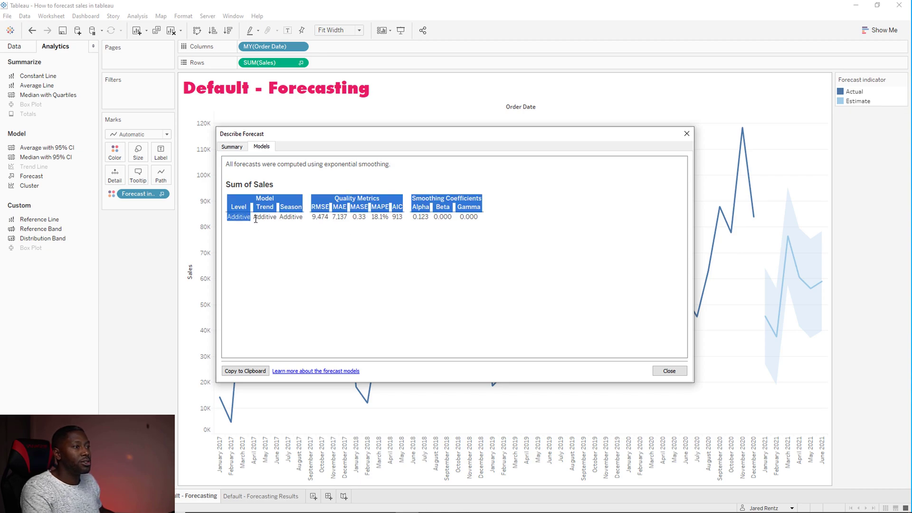
pyautogui.click(221, 223)
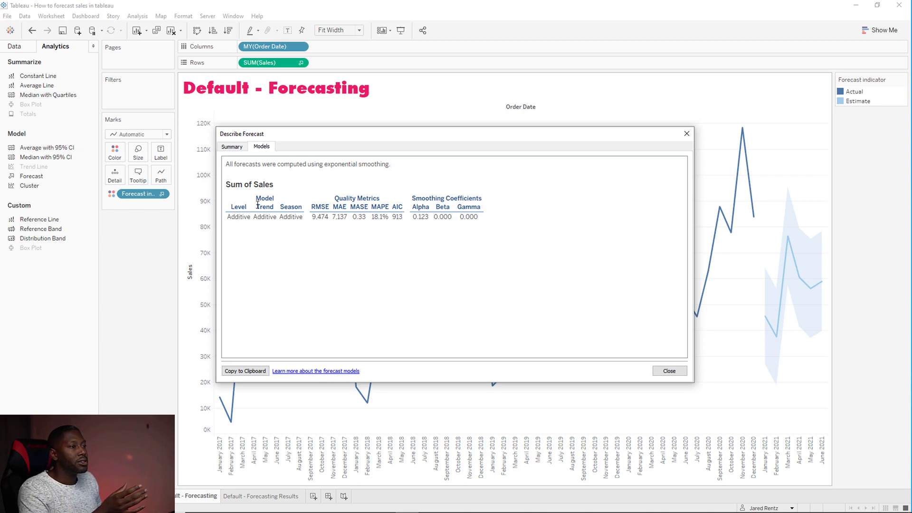
pyautogui.click(668, 370)
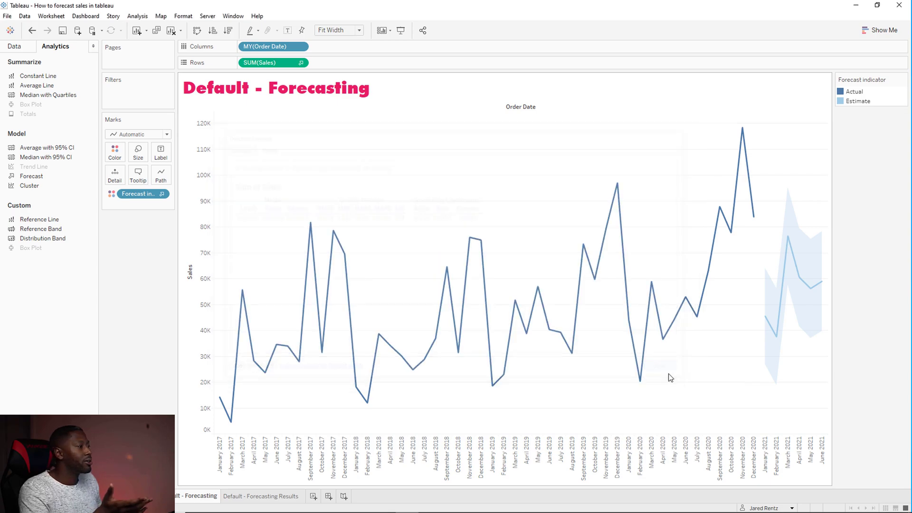
# - Page through the Trend and Seasonality sheets, then open Default - Forecasting Results
pyautogui.hotkey('ctrl', 'pageup')
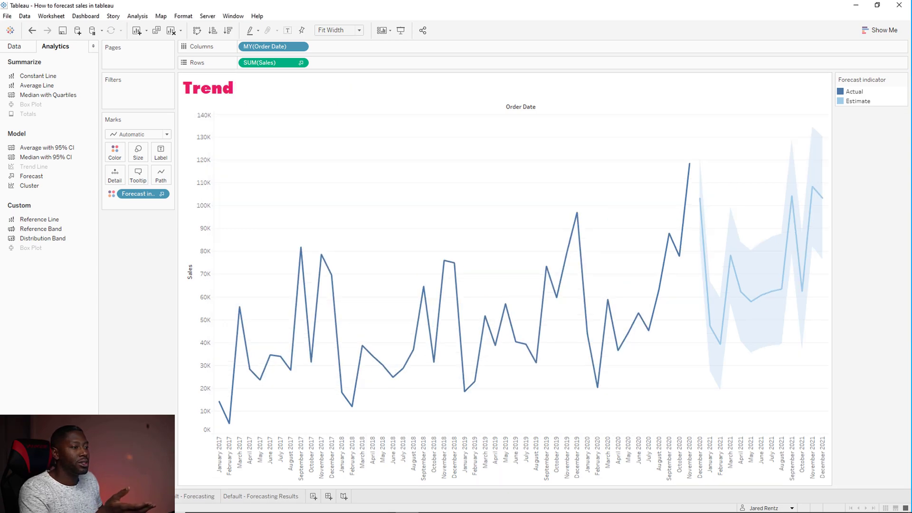
pyautogui.hotkey('ctrl', 'pageup')
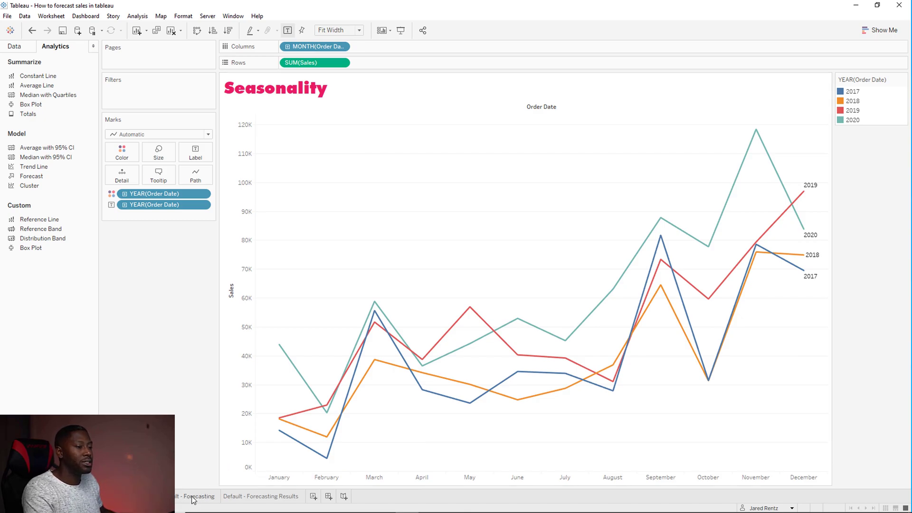
pyautogui.click(230, 497)
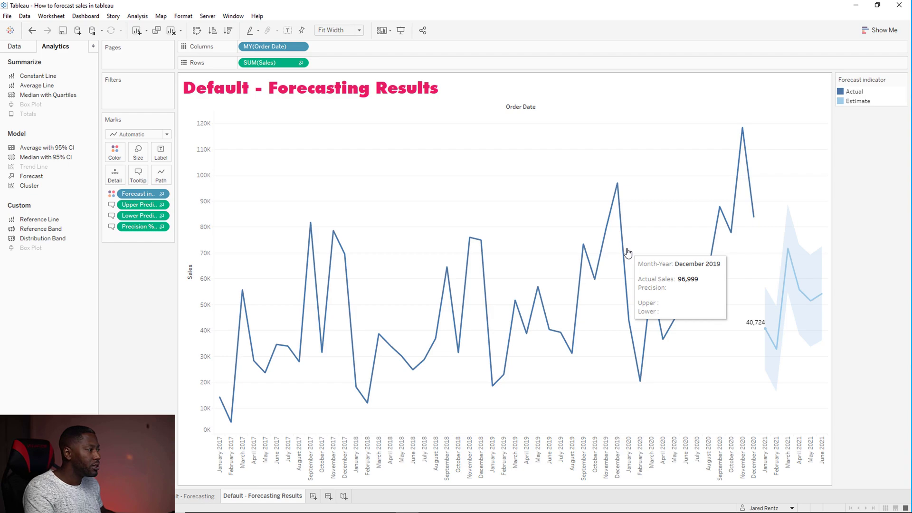
# - Open Forecast Options and try an exact forecast length of 6 years
pyautogui.rightClick(768, 322)
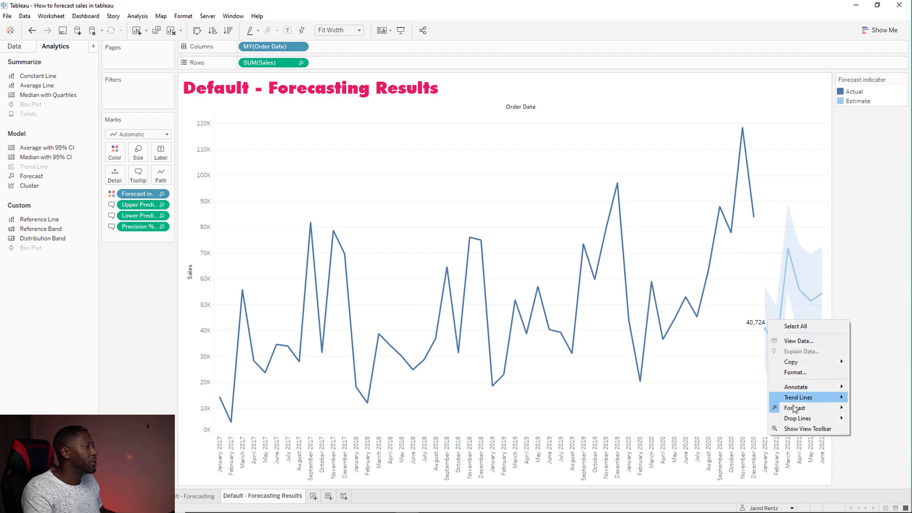
pyautogui.moveTo(805, 407)
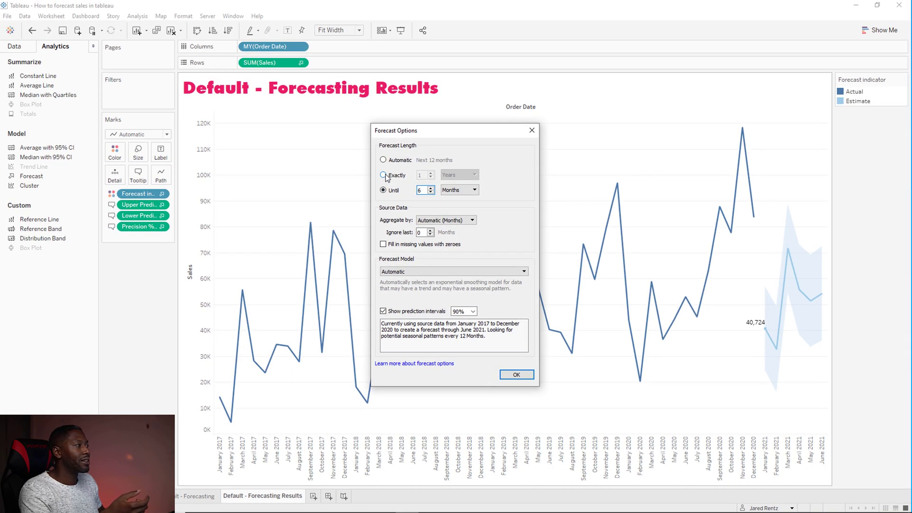
pyautogui.click(383, 175)
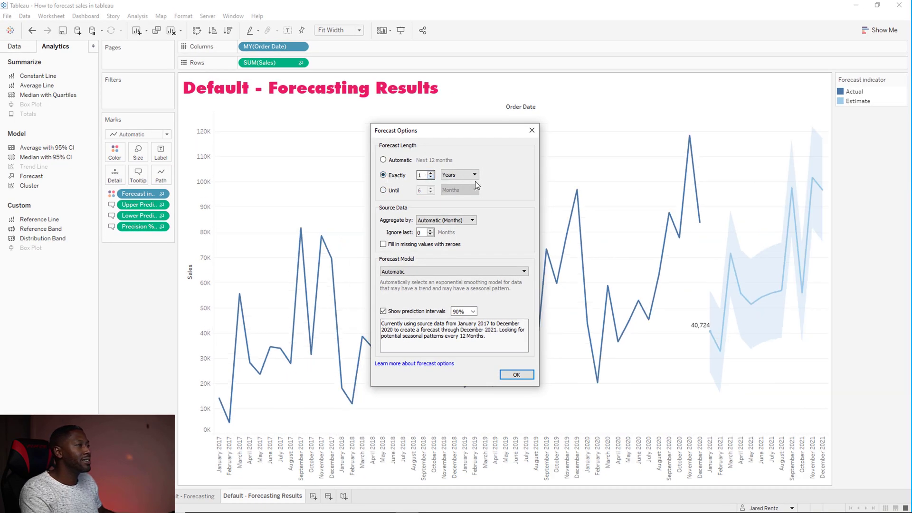
pyautogui.click(383, 190)
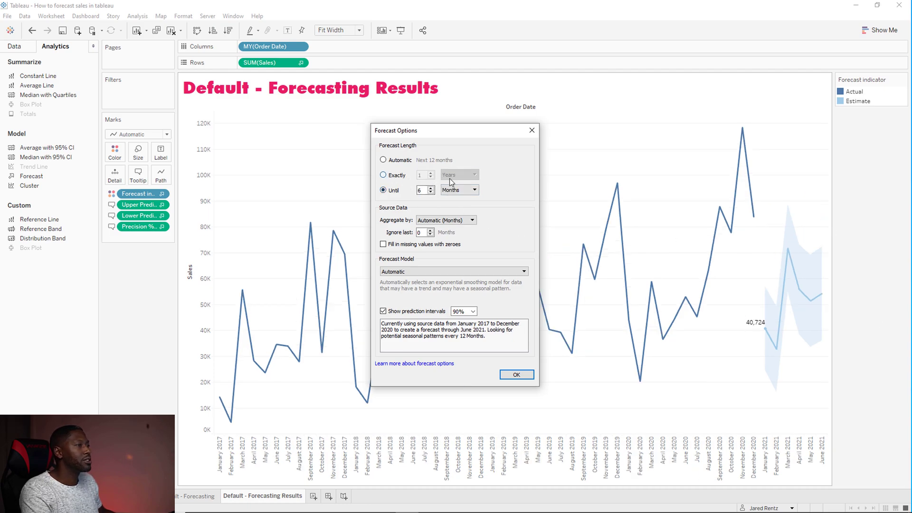
pyautogui.click(450, 178)
pyautogui.click(458, 174)
pyautogui.click(435, 183)
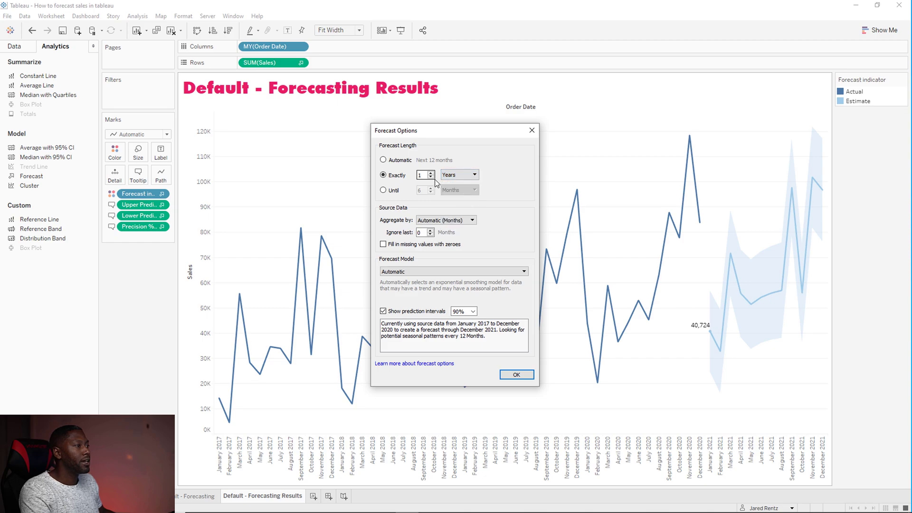
pyautogui.click(430, 172)
pyautogui.click(430, 173)
pyautogui.click(431, 173)
pyautogui.click(430, 173)
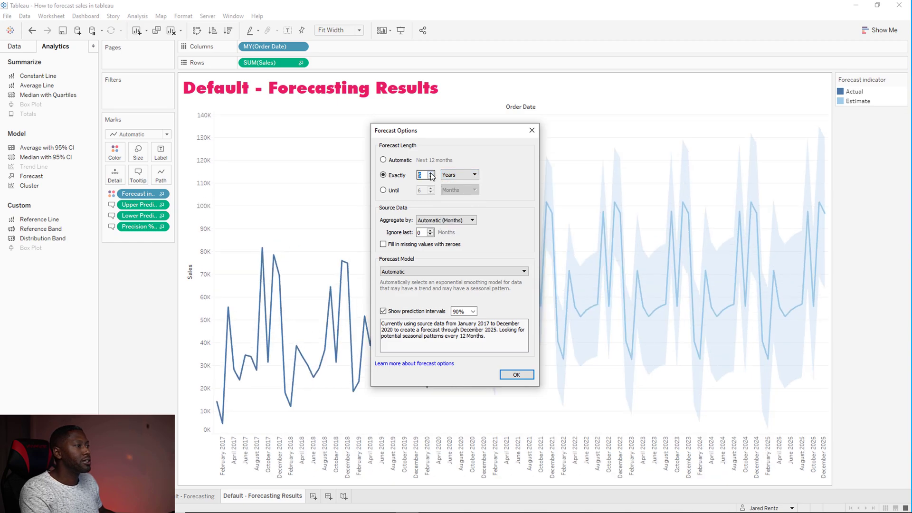
pyautogui.click(431, 173)
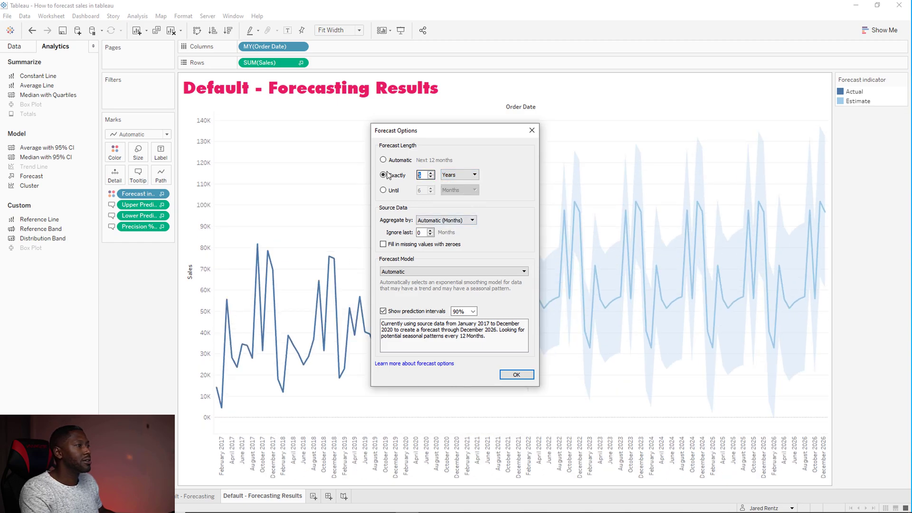
# - Switch the length unit to months and settle on forecasting until 6 months ahead
pyautogui.click(454, 182)
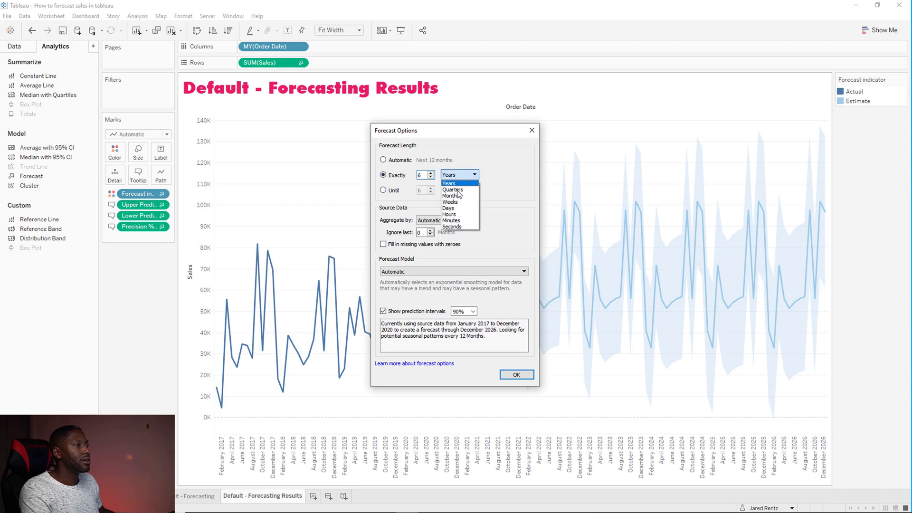
pyautogui.click(453, 195)
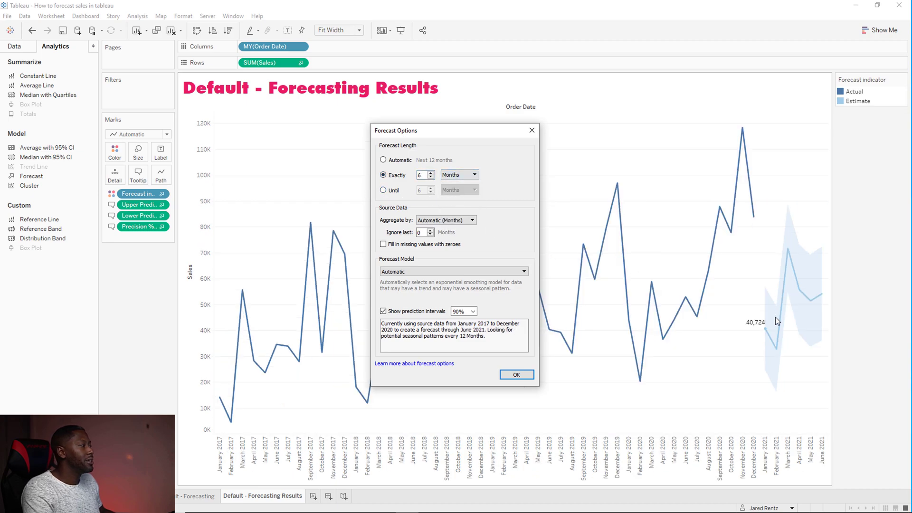
pyautogui.click(387, 191)
pyautogui.click(391, 179)
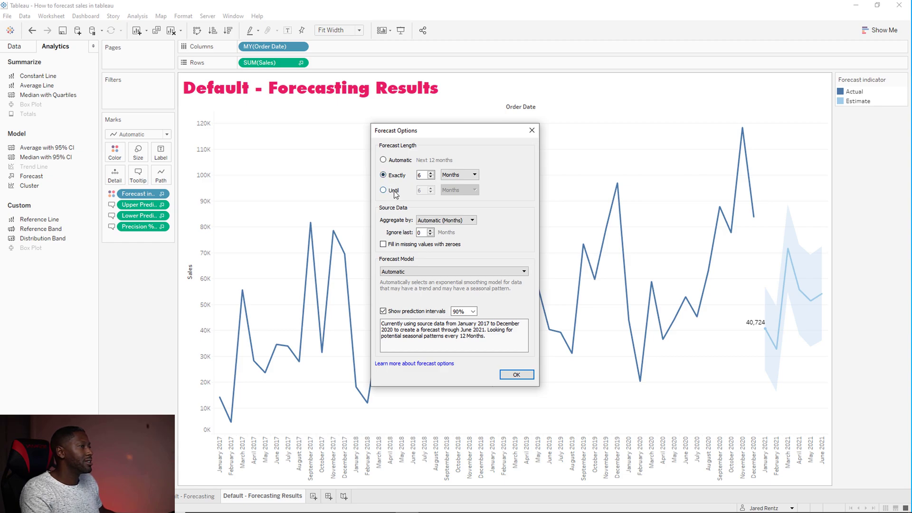
pyautogui.click(393, 191)
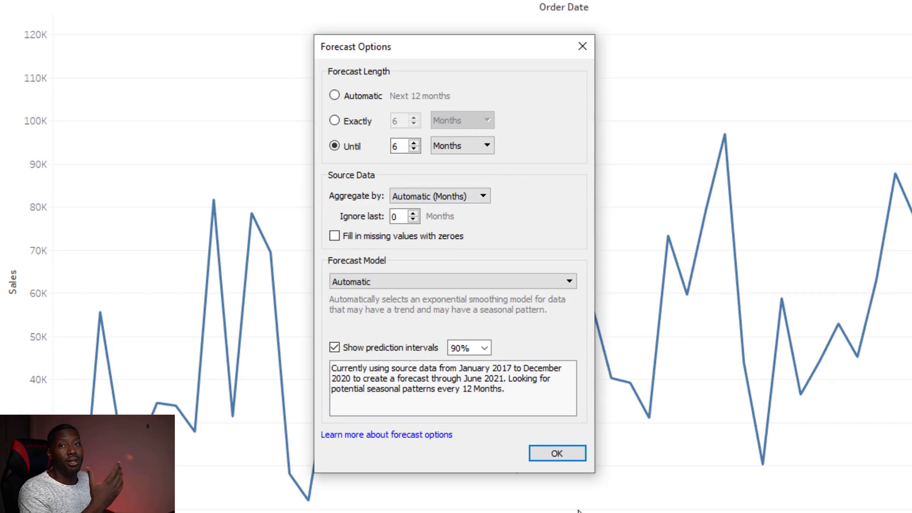
pyautogui.click(470, 196)
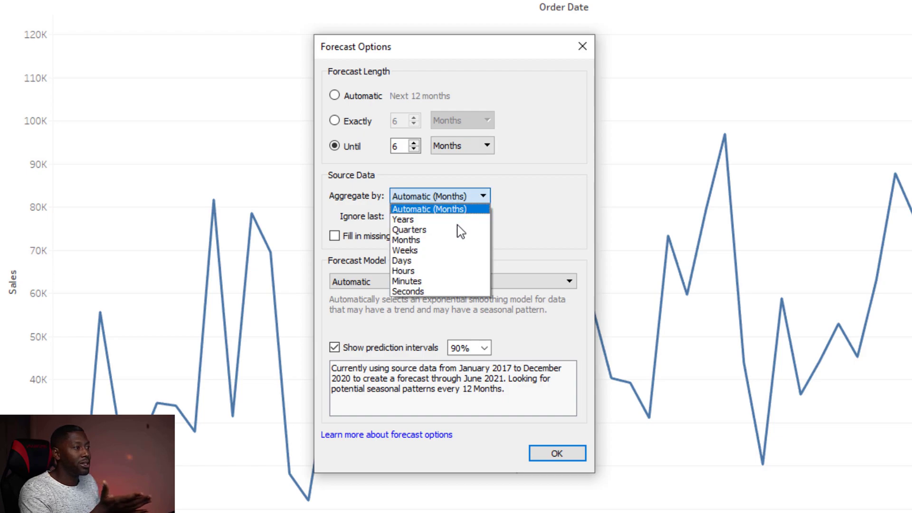
pyautogui.click(442, 239)
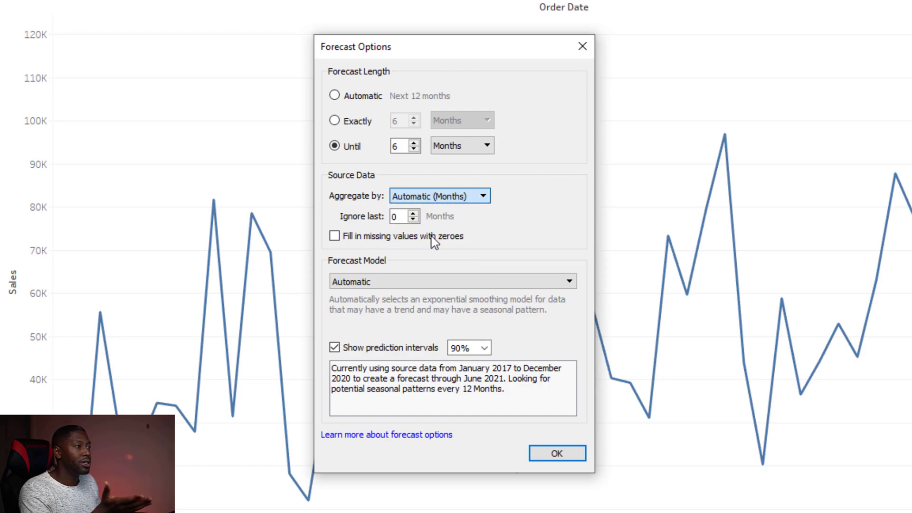
pyautogui.click(463, 194)
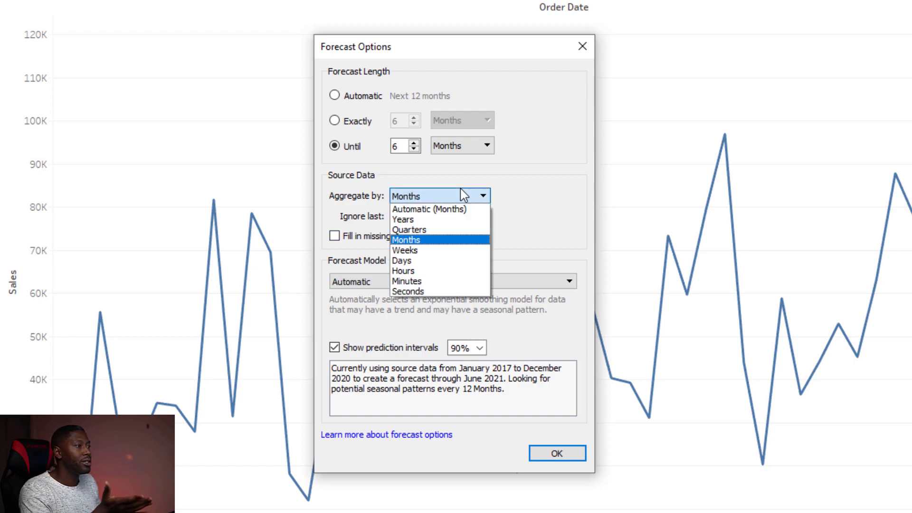
pyautogui.click(434, 261)
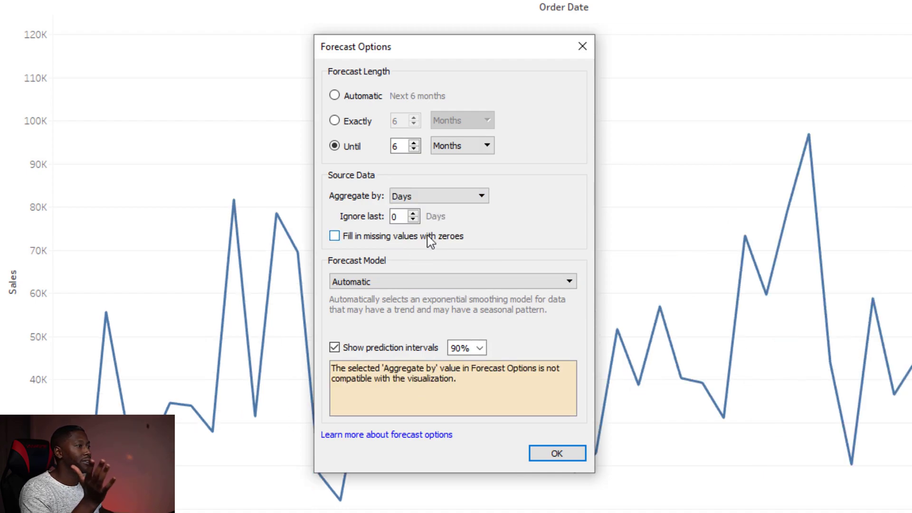
pyautogui.click(430, 242)
pyautogui.click(446, 197)
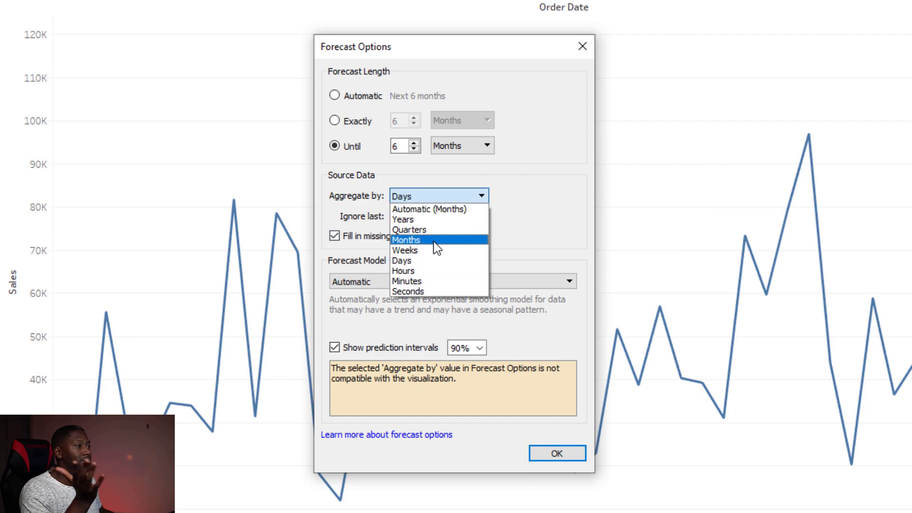
pyautogui.click(409, 229)
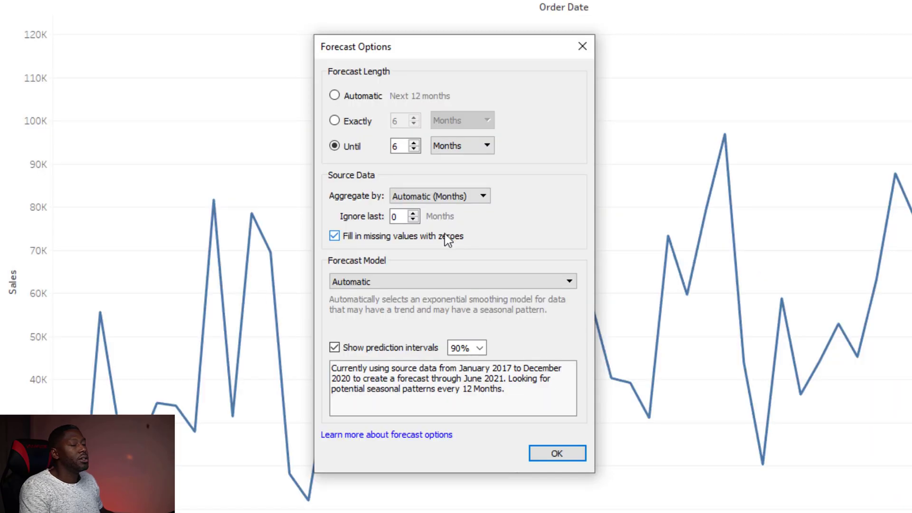
pyautogui.click(353, 236)
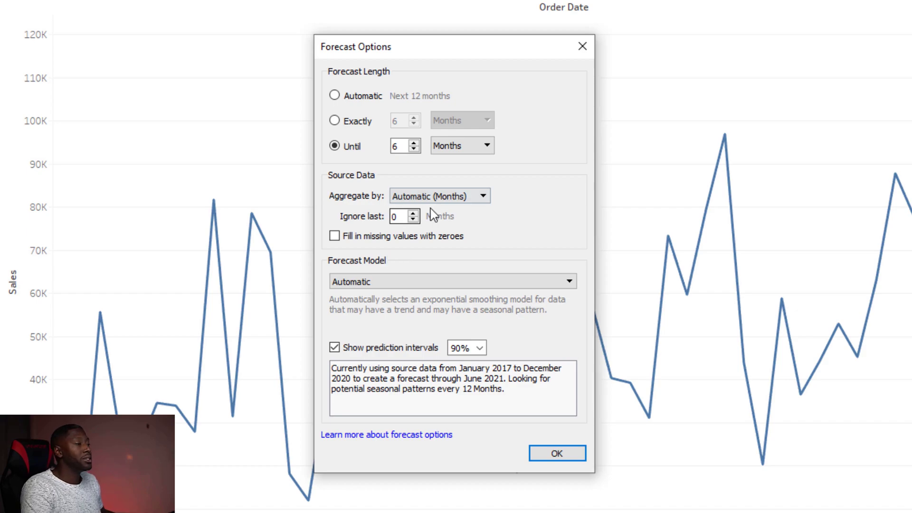
pyautogui.click(366, 238)
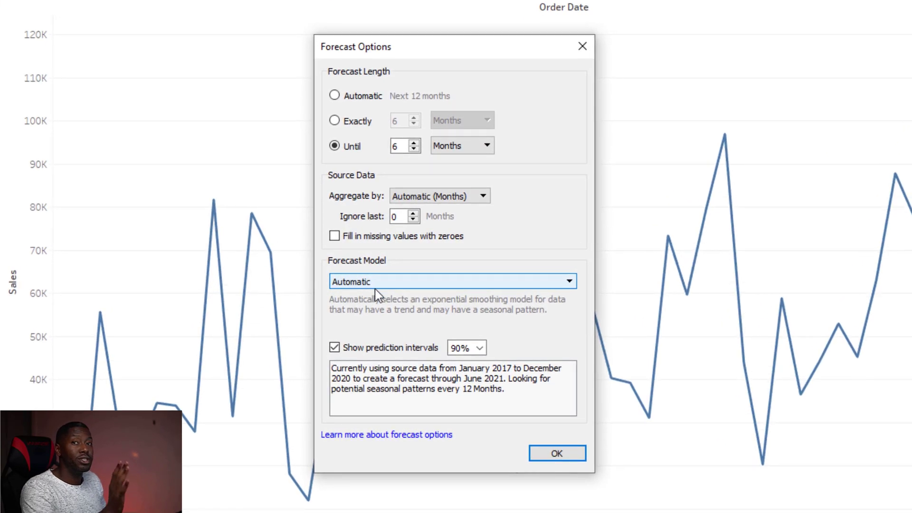
# - Try 'Automatic without seasonality', then choose the Custom forecast model, leaving Trend and Season at None
pyautogui.click(351, 285)
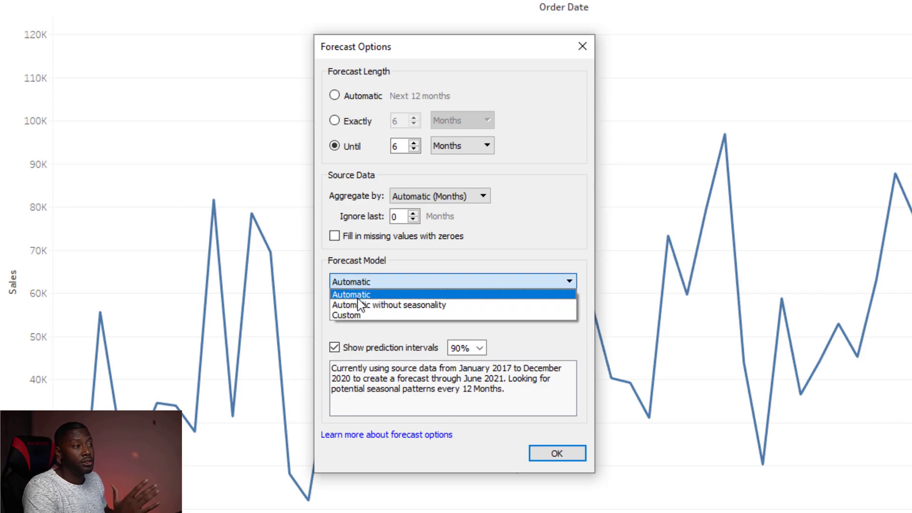
pyautogui.click(482, 309)
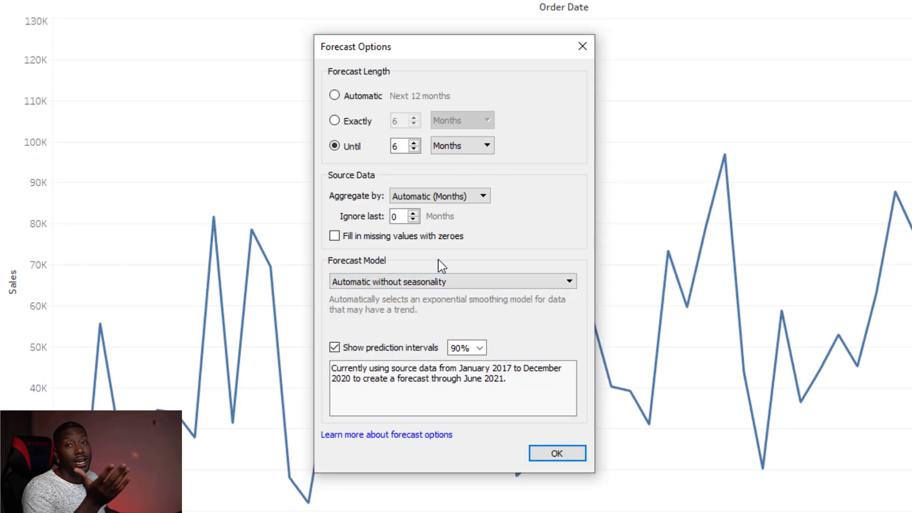
pyautogui.click(378, 283)
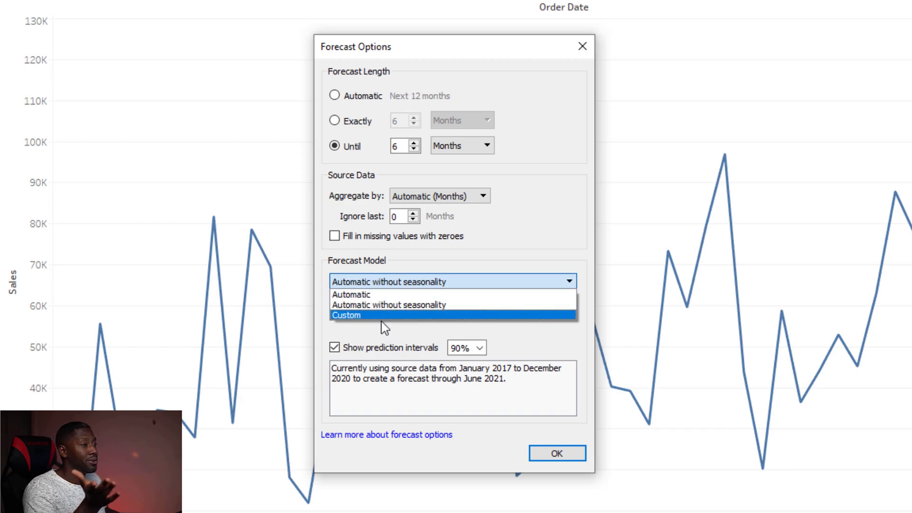
pyautogui.click(385, 328)
pyautogui.click(380, 282)
pyautogui.click(368, 311)
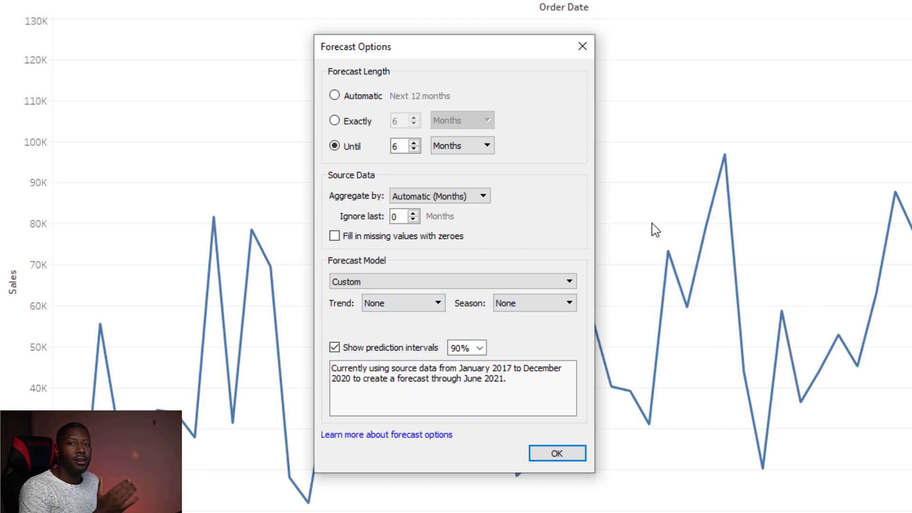
# - Set the custom model's Trend to Additive and Season to Additive
pyautogui.click(386, 300)
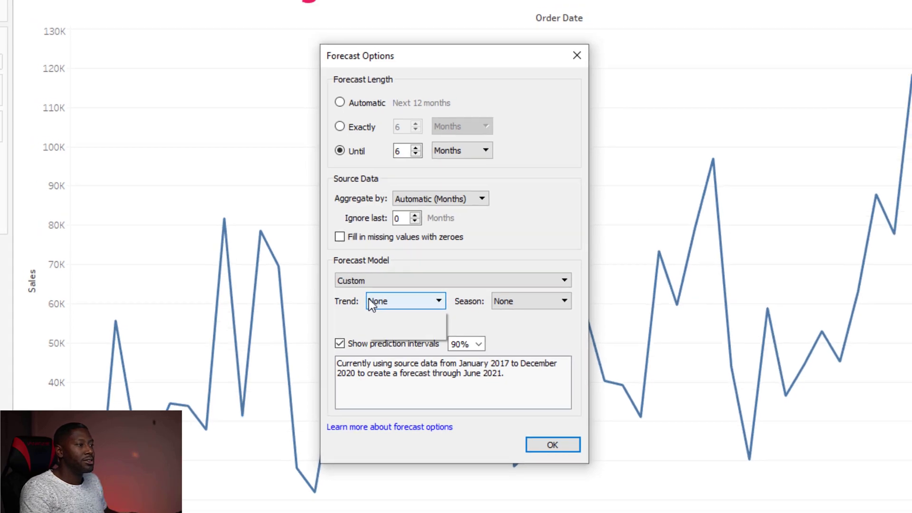
pyautogui.click(392, 313)
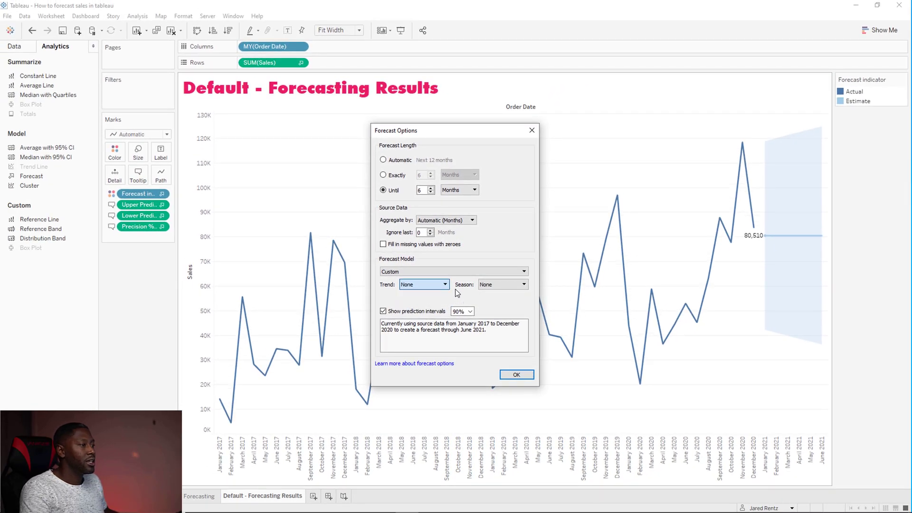
pyautogui.click(445, 284)
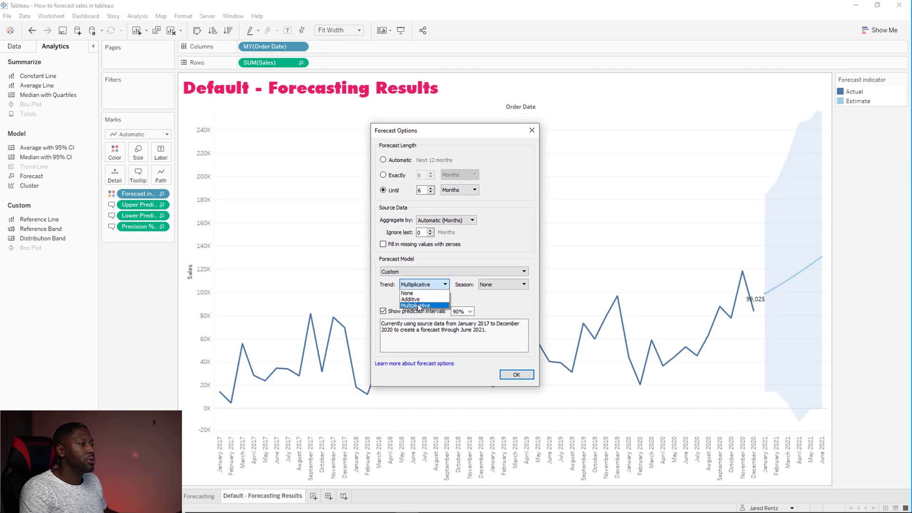
pyautogui.click(418, 299)
pyautogui.click(494, 285)
pyautogui.click(497, 299)
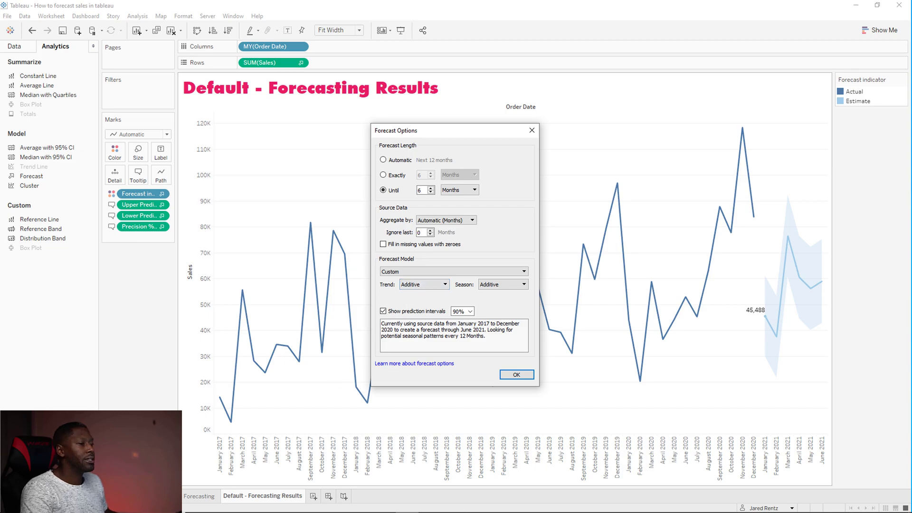
# - Compare Multiplicative season and trend, then revert both to Additive (January 2021 estimate 45,488)
pyautogui.click(503, 284)
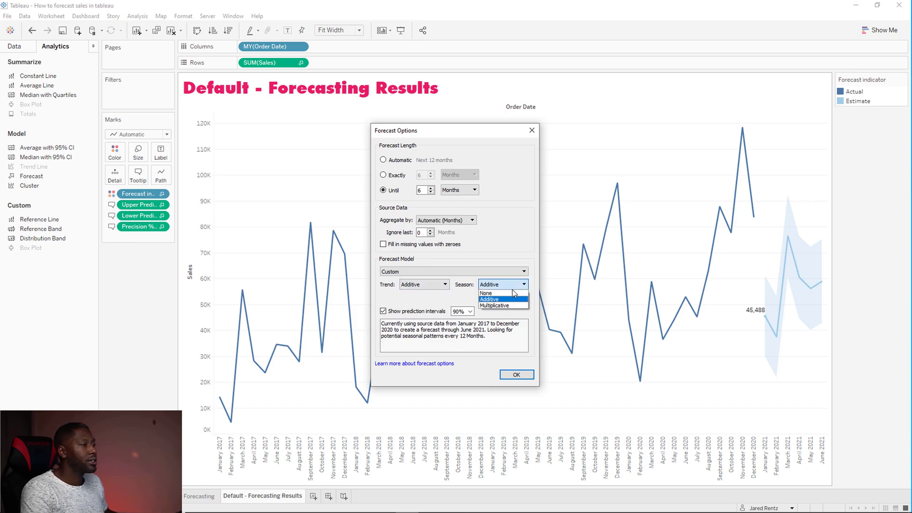
pyautogui.click(497, 304)
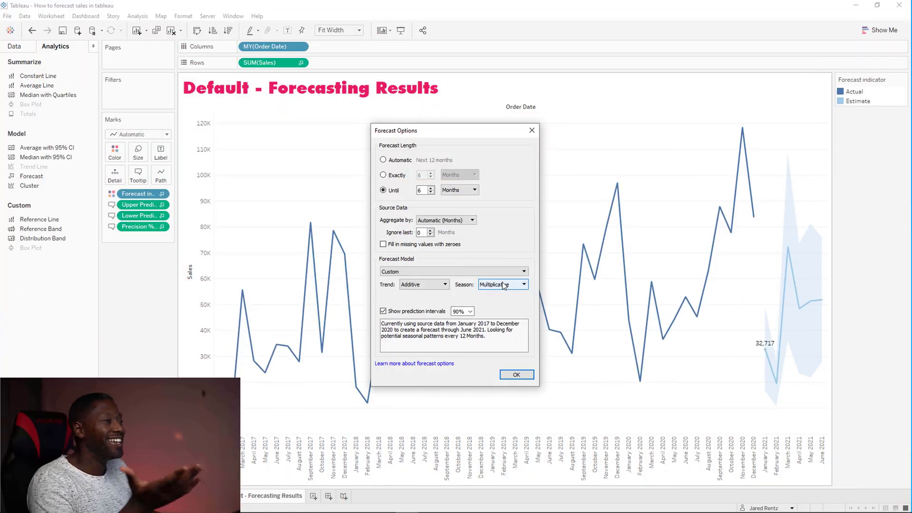
pyautogui.click(415, 285)
pyautogui.click(415, 306)
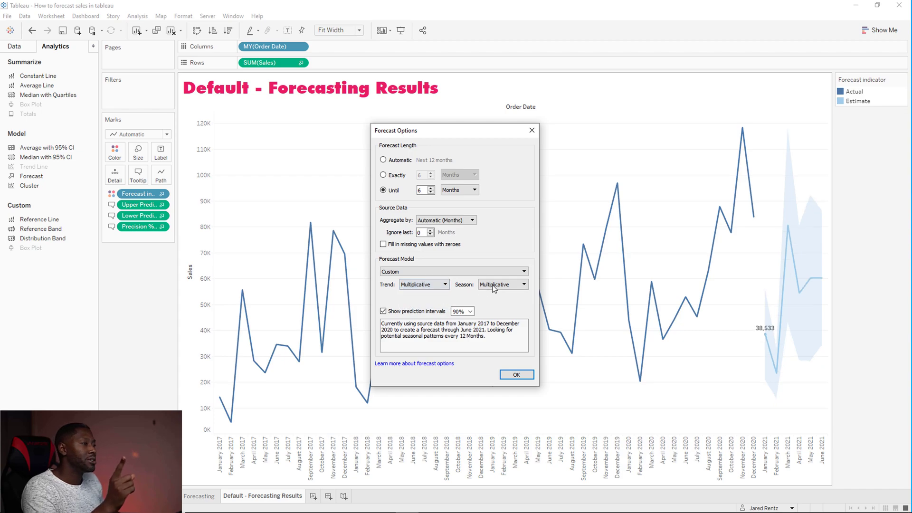
pyautogui.click(494, 284)
pyautogui.click(496, 297)
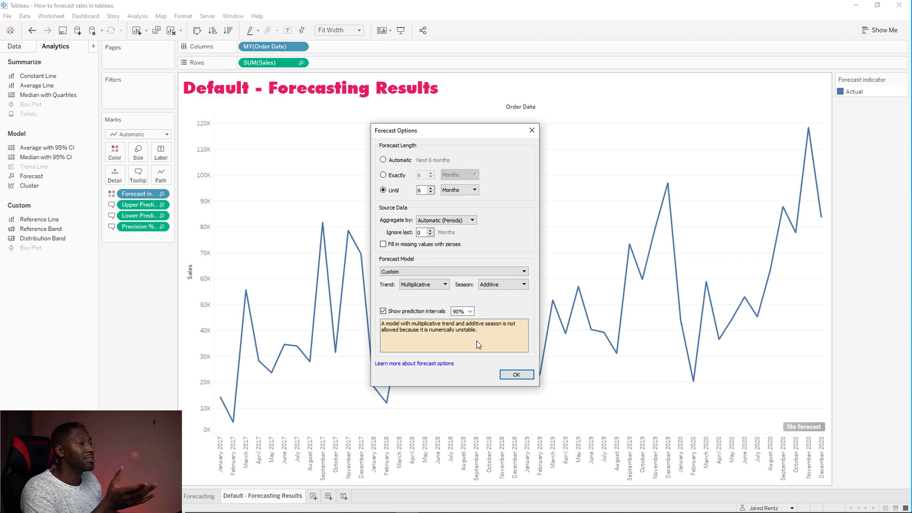
pyautogui.click(424, 284)
pyautogui.click(413, 297)
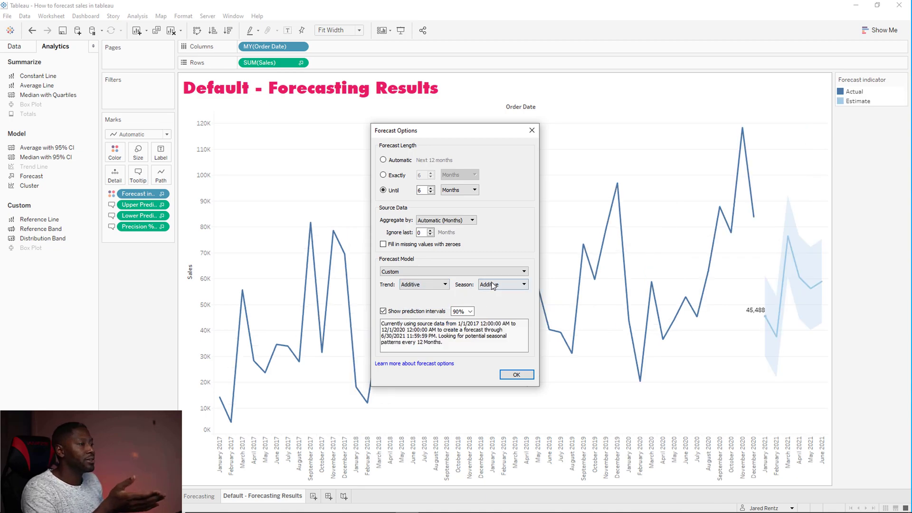
pyautogui.click(492, 284)
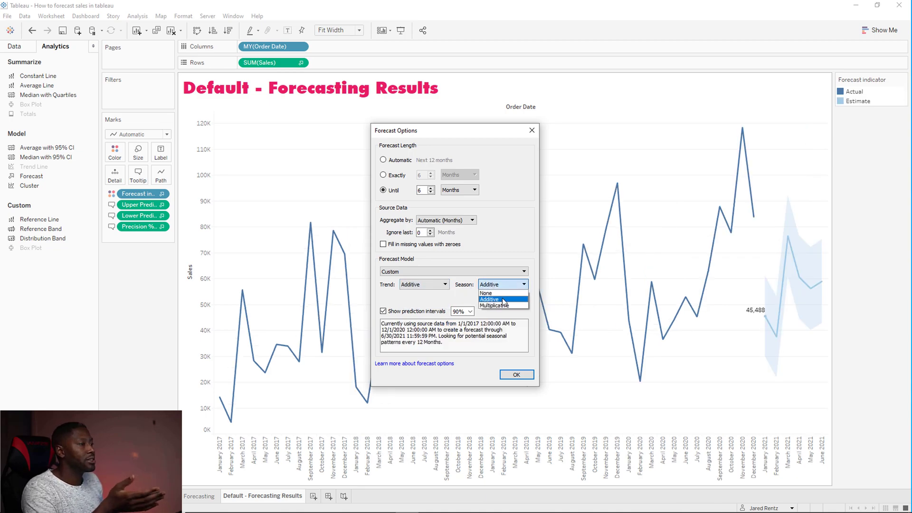
# - Change the prediction interval from 90% to 95%, after trying 80 and 10
pyautogui.doubleClick(458, 311)
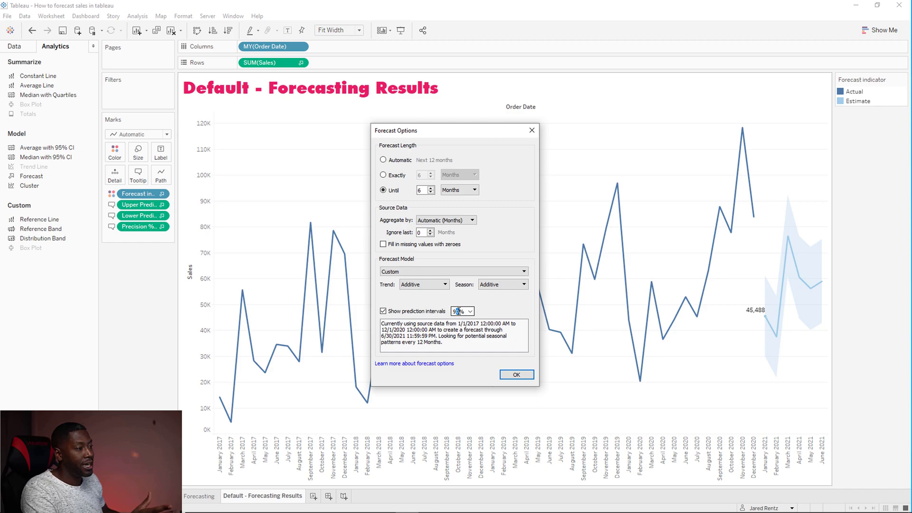
pyautogui.press('BackSpace')
pyautogui.write('80')
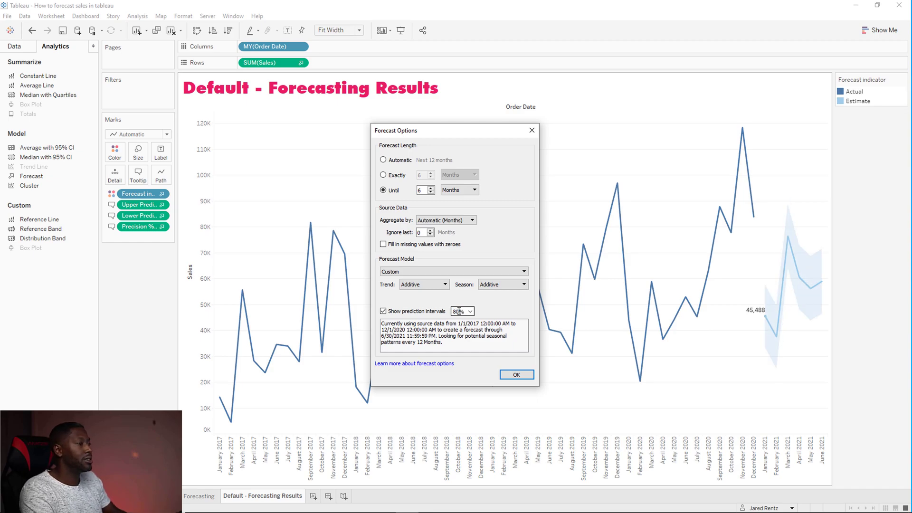
pyautogui.press('BackSpace')
pyautogui.press('BackSpace')
pyautogui.write('10')
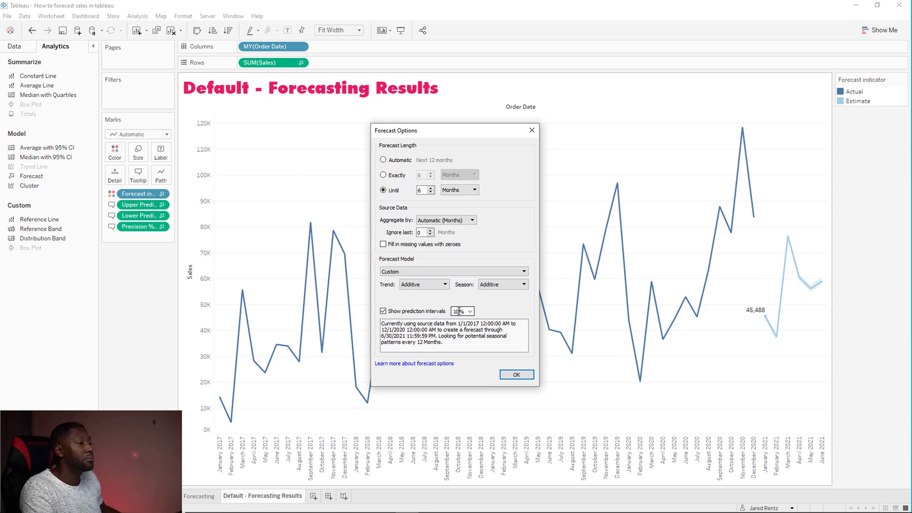
pyautogui.press('BackSpace')
pyautogui.press('BackSpace')
pyautogui.write('95')
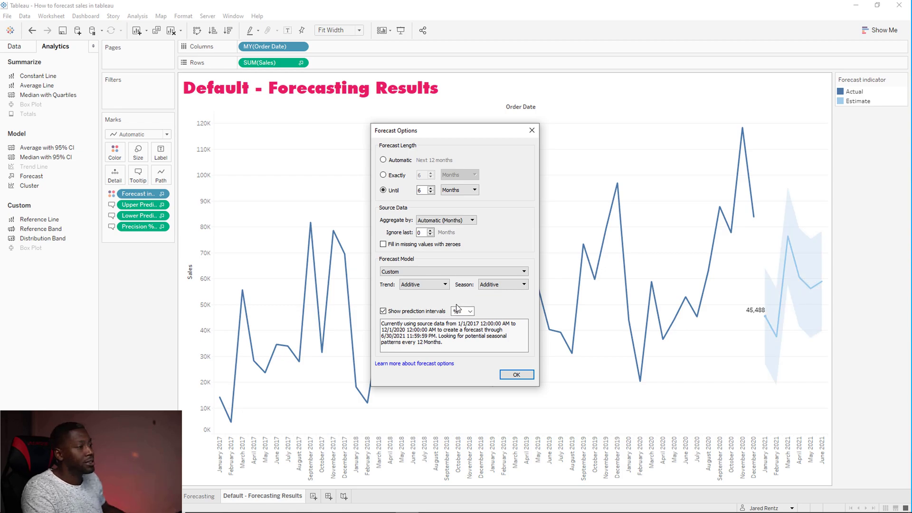
pyautogui.click(470, 311)
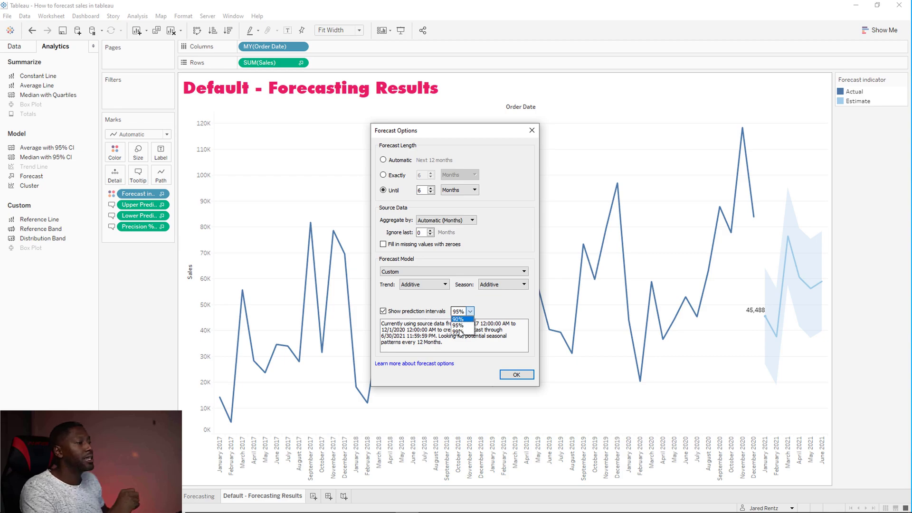
pyautogui.click(457, 325)
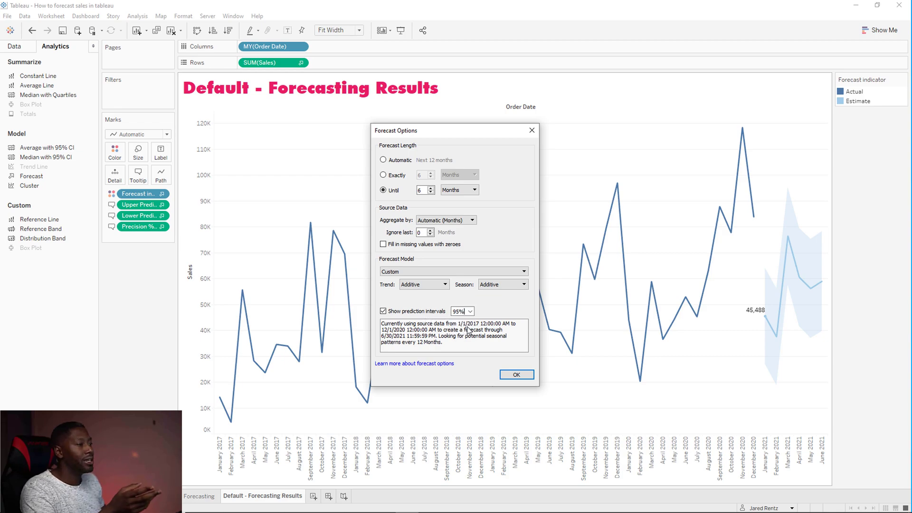
# - Toggle Show prediction intervals off and on, leaving the band shown
pyautogui.click(383, 311)
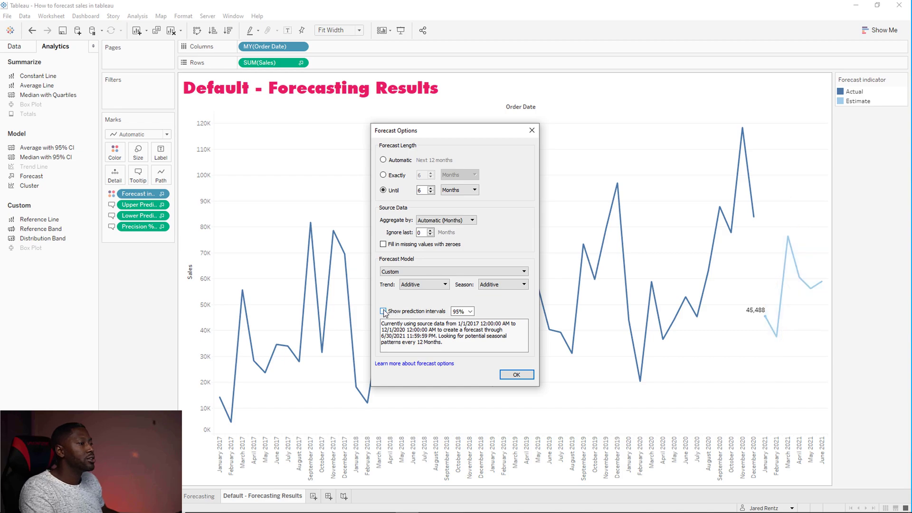
pyautogui.click(383, 311)
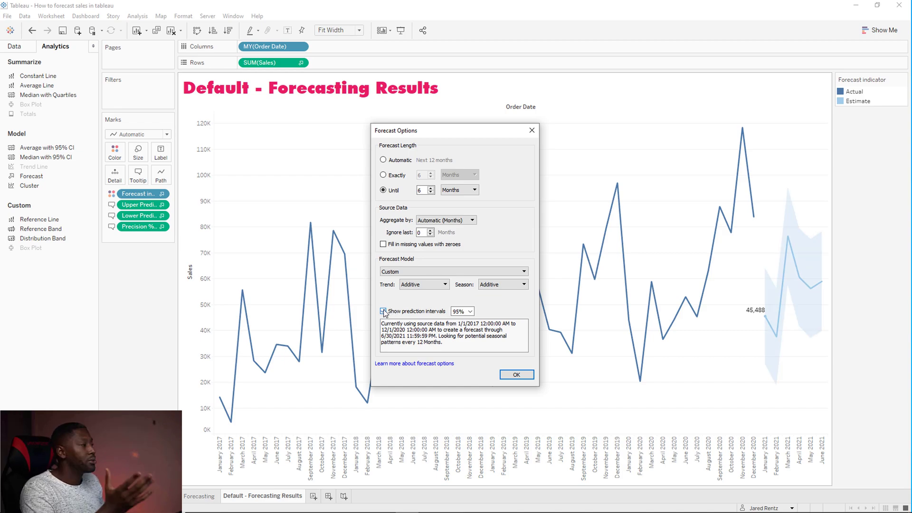
pyautogui.click(383, 311)
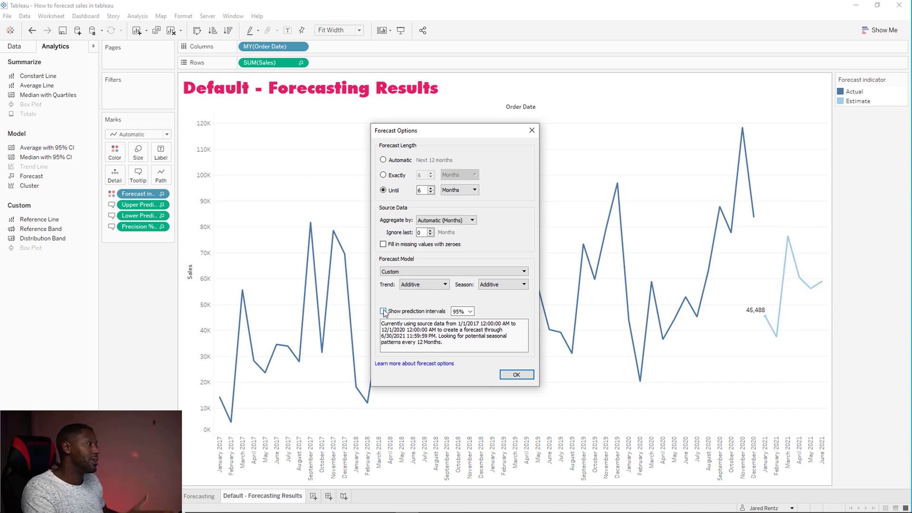
pyautogui.click(384, 311)
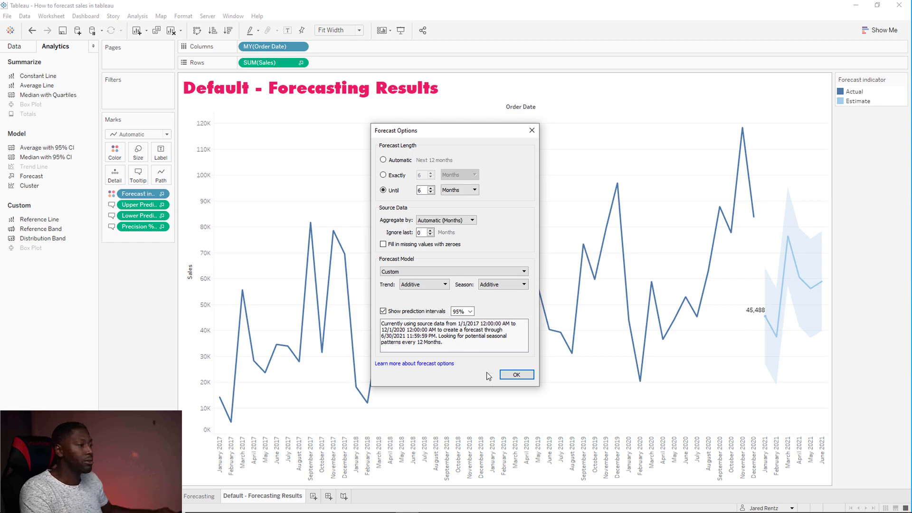
# - Apply the settings, then check Describe Forecast summary and Models (45,488 ± 18,569 for January 2021)
pyautogui.click(516, 374)
pyautogui.rightClick(798, 269)
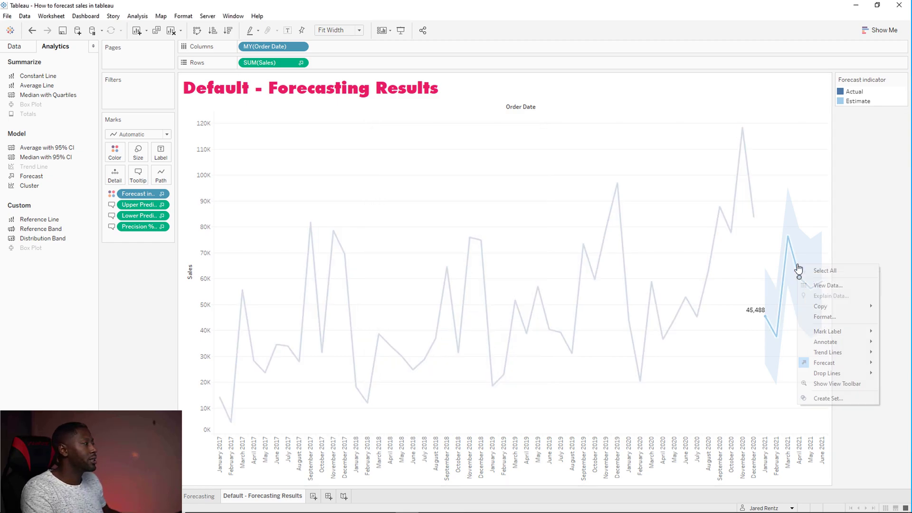
pyautogui.moveTo(826, 363)
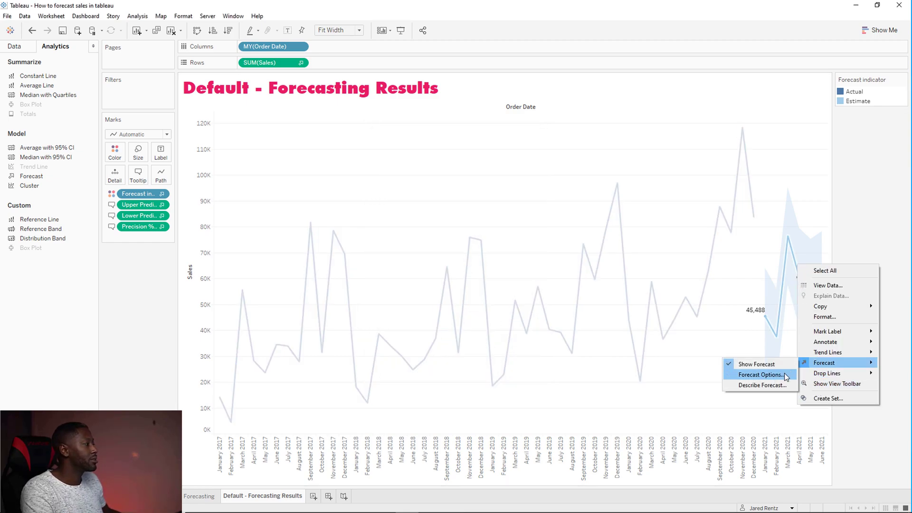
pyautogui.click(769, 386)
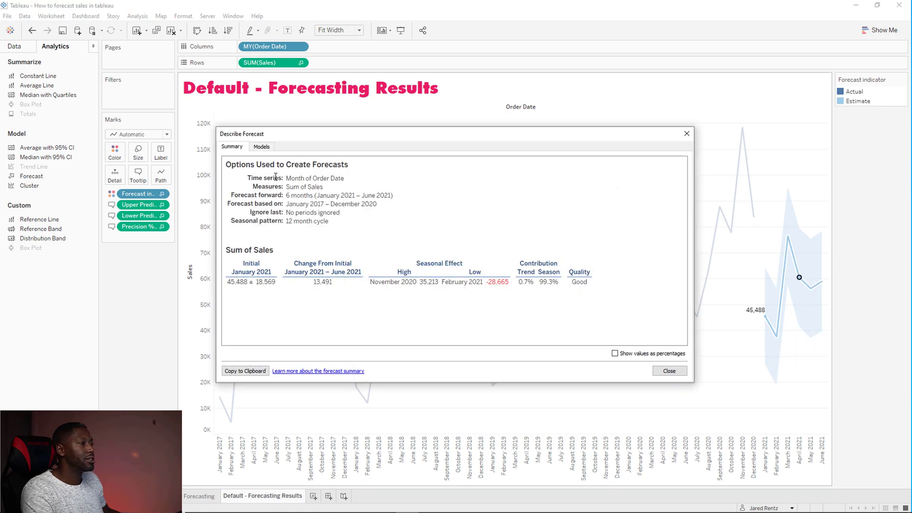
pyautogui.click(261, 146)
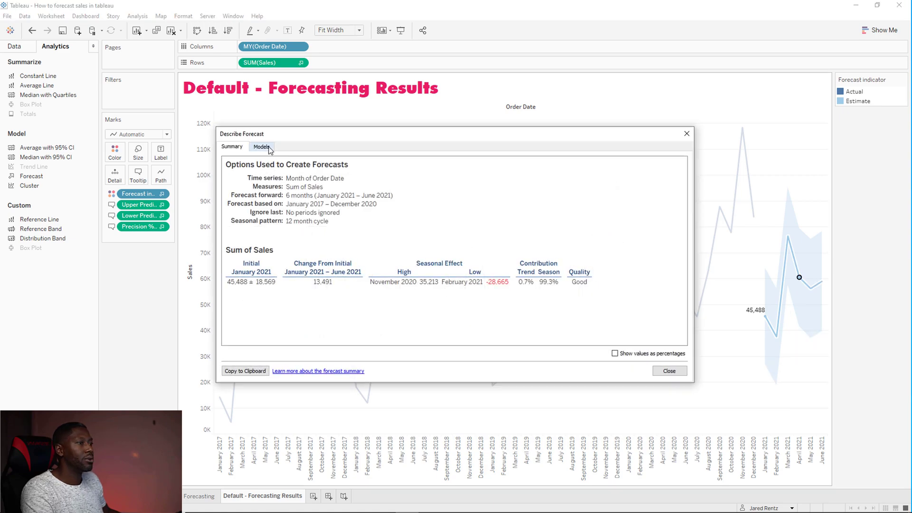
pyautogui.click(686, 133)
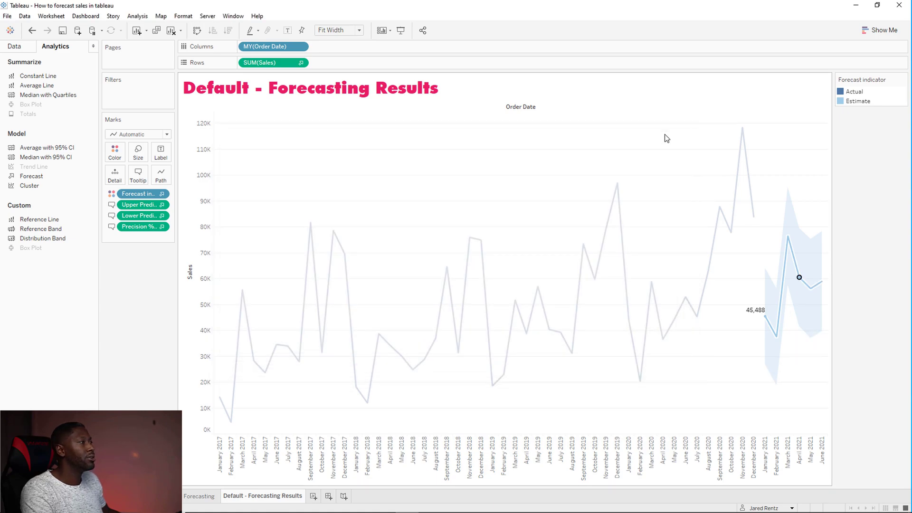
pyautogui.click(655, 212)
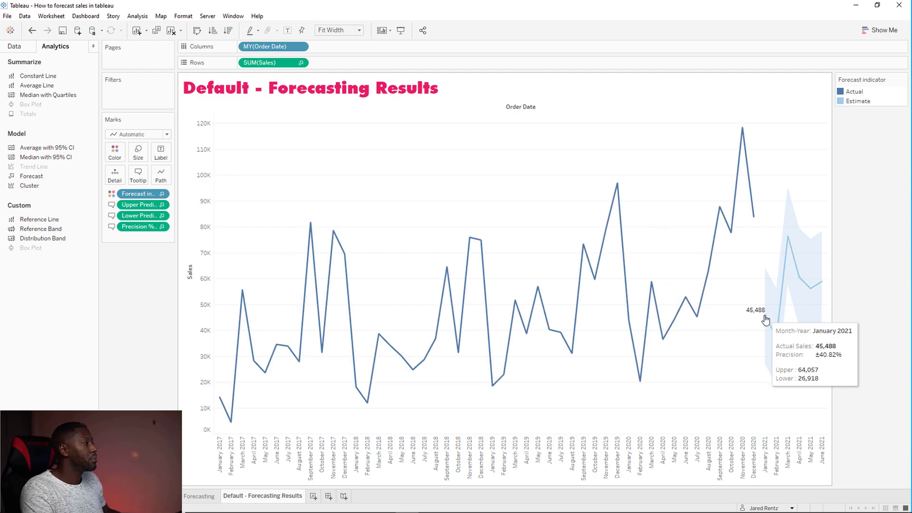